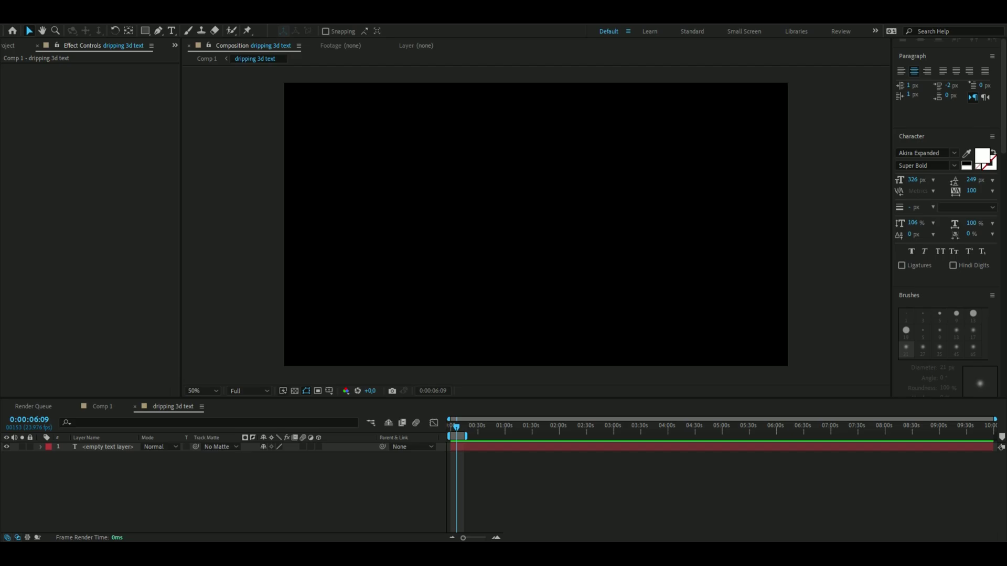
# Step: Create a new text layer reading DRIPPING in the dripping 3d text composition
pyautogui.click(380, 449)
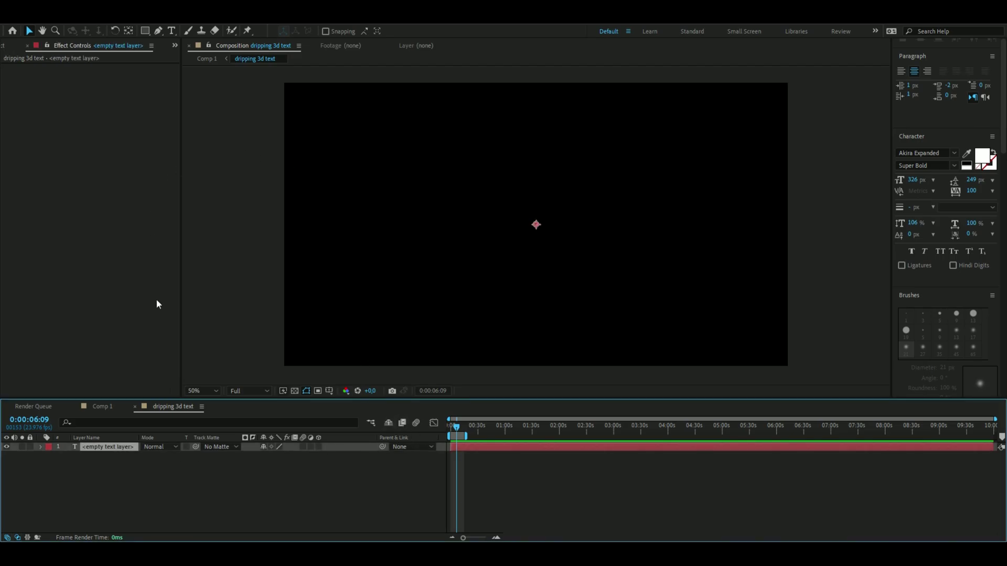
pyautogui.click(171, 31)
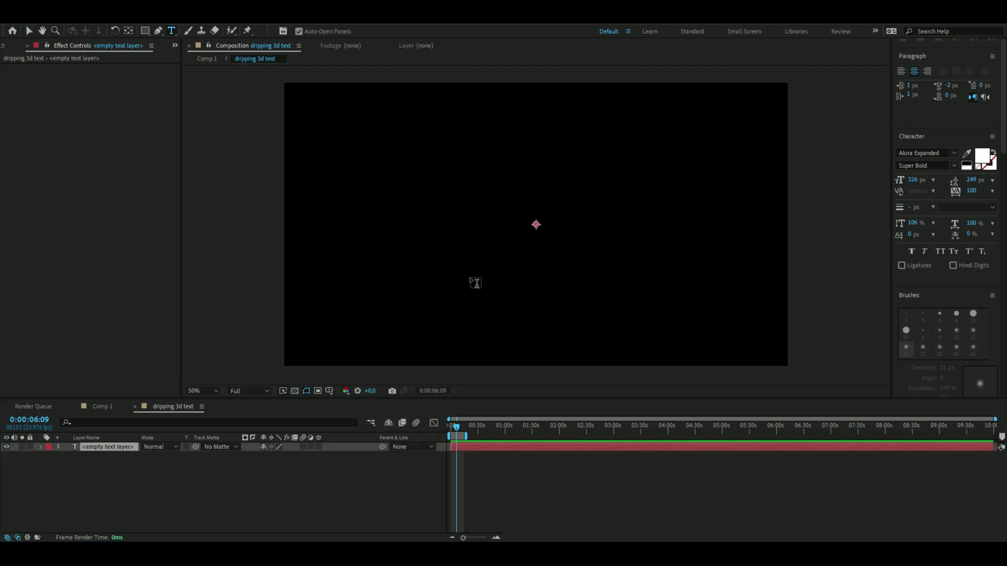
pyautogui.click(417, 225)
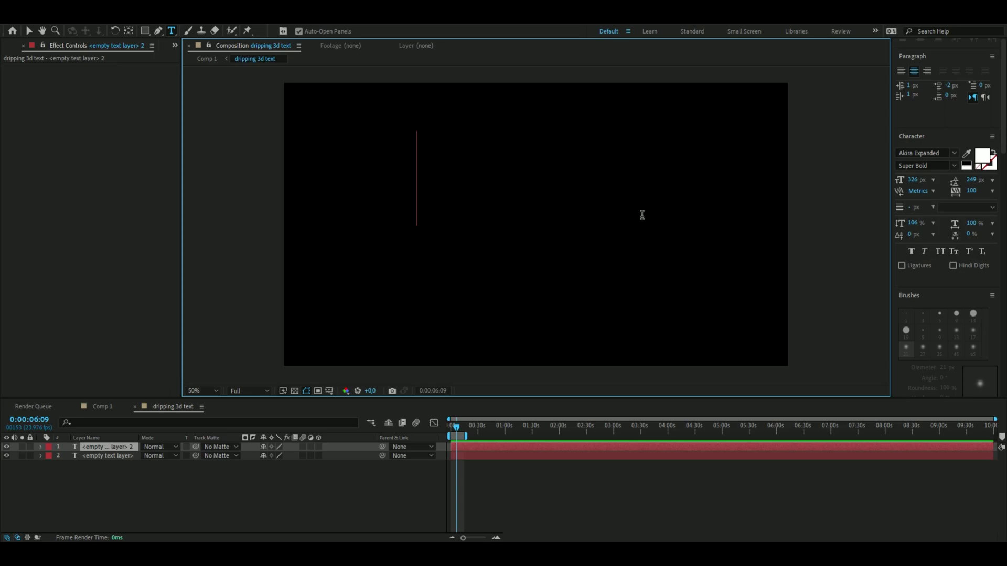
pyautogui.write('D')
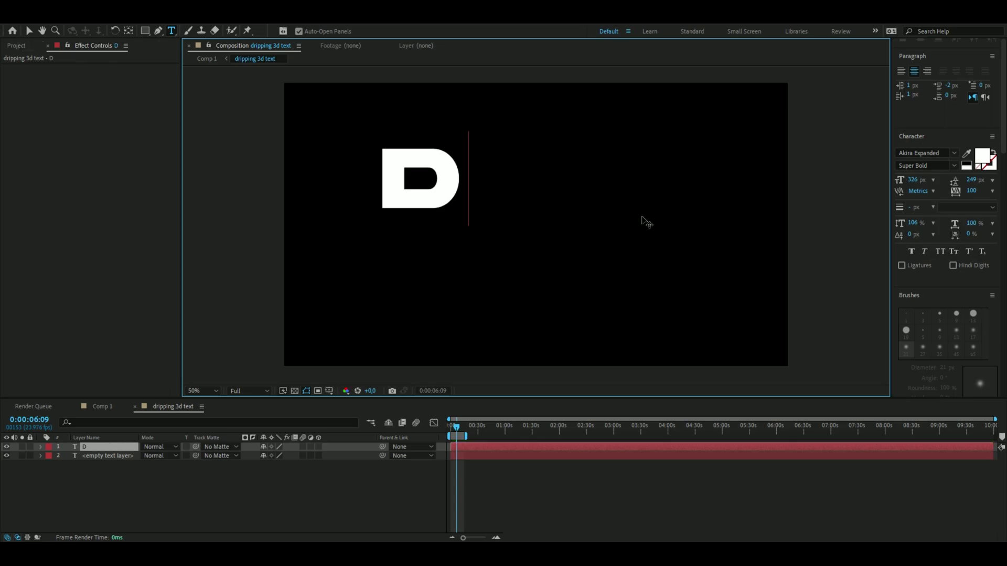
pyautogui.write('RI')
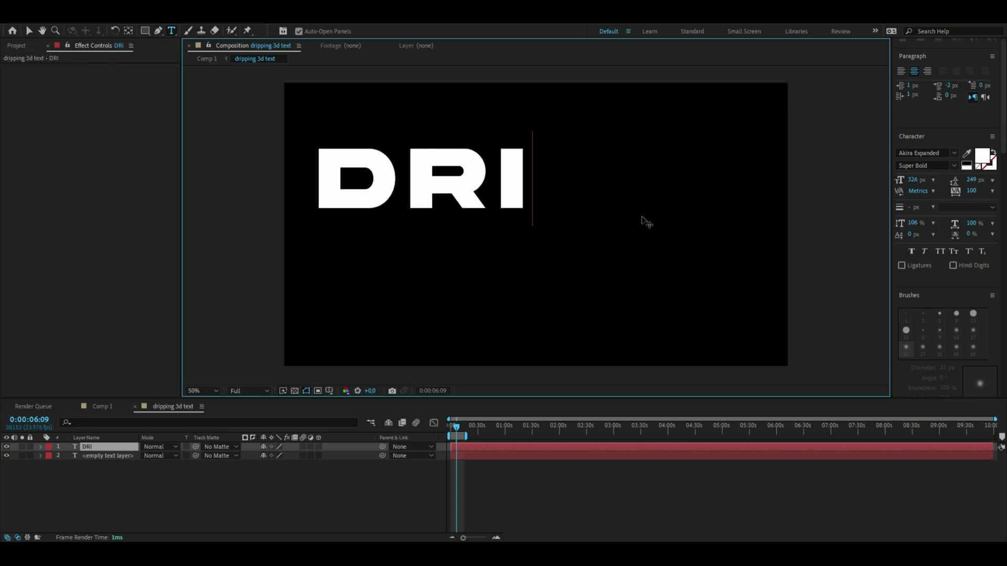
pyautogui.write('PPING')
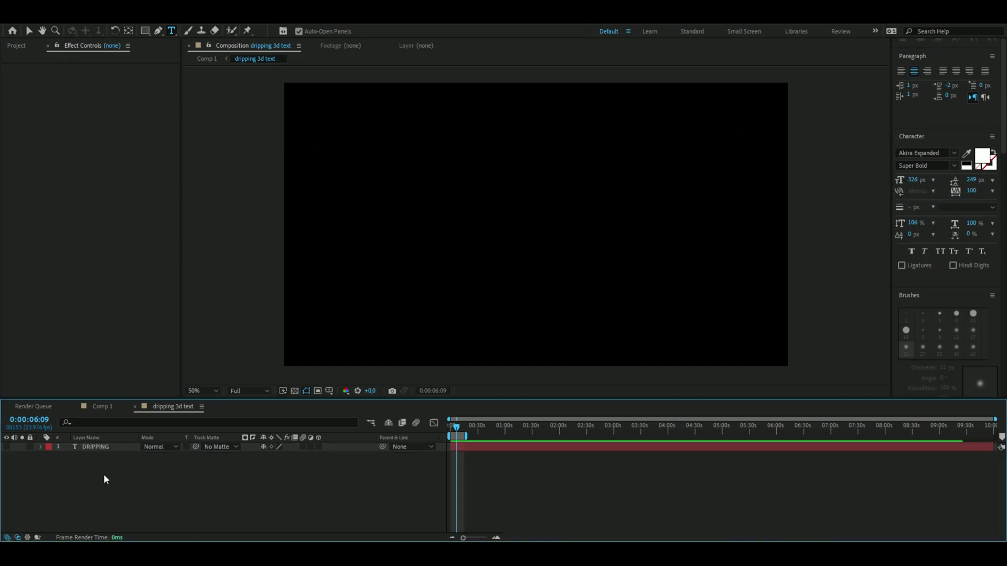
# Step: Create a new solid layer named "3d text" above the DRIPPING text layer
pyautogui.rightClick(109, 474)
pyautogui.moveTo(148, 346)
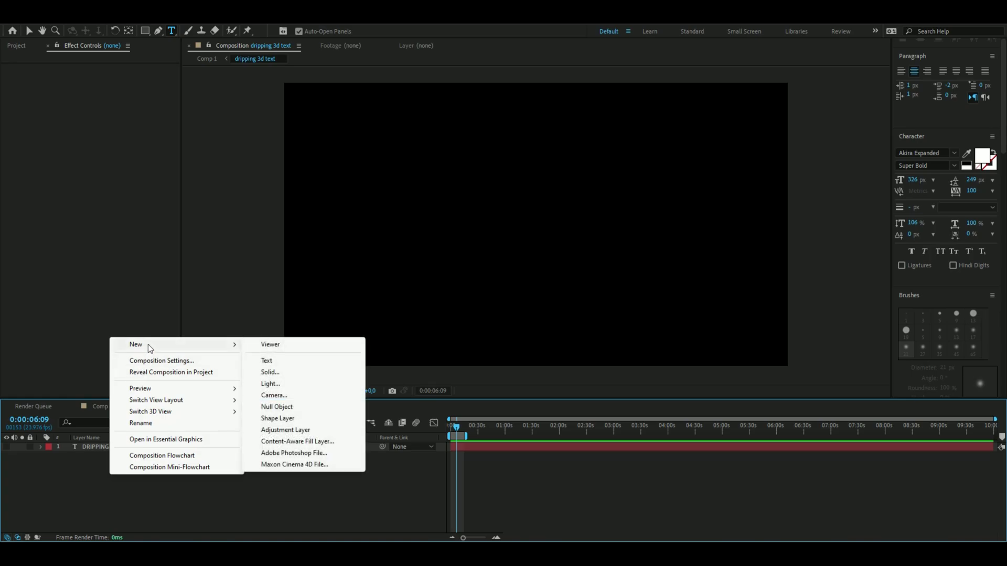
pyautogui.click(270, 373)
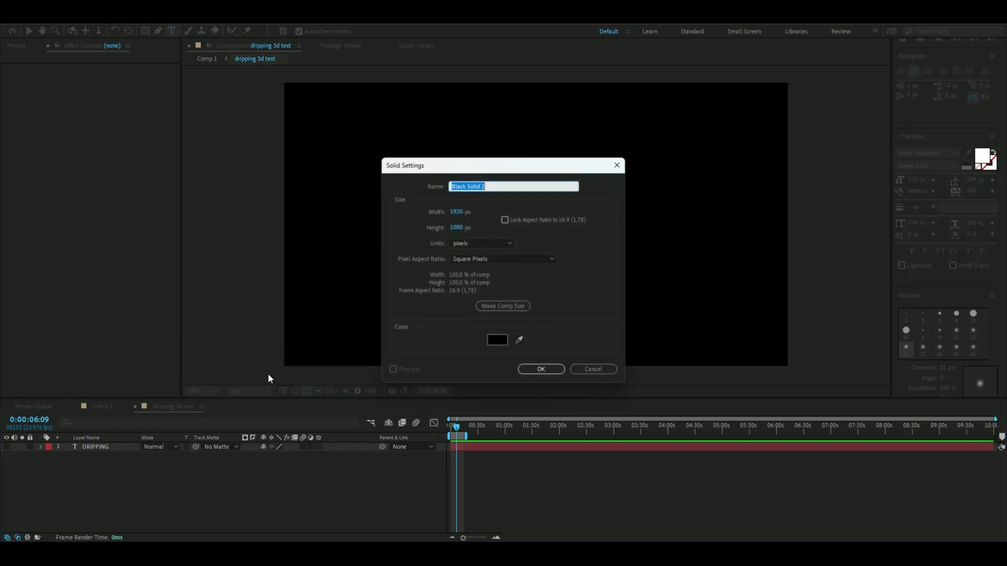
pyautogui.press('BackSpace')
pyautogui.write('3d text')
pyautogui.press('Return')
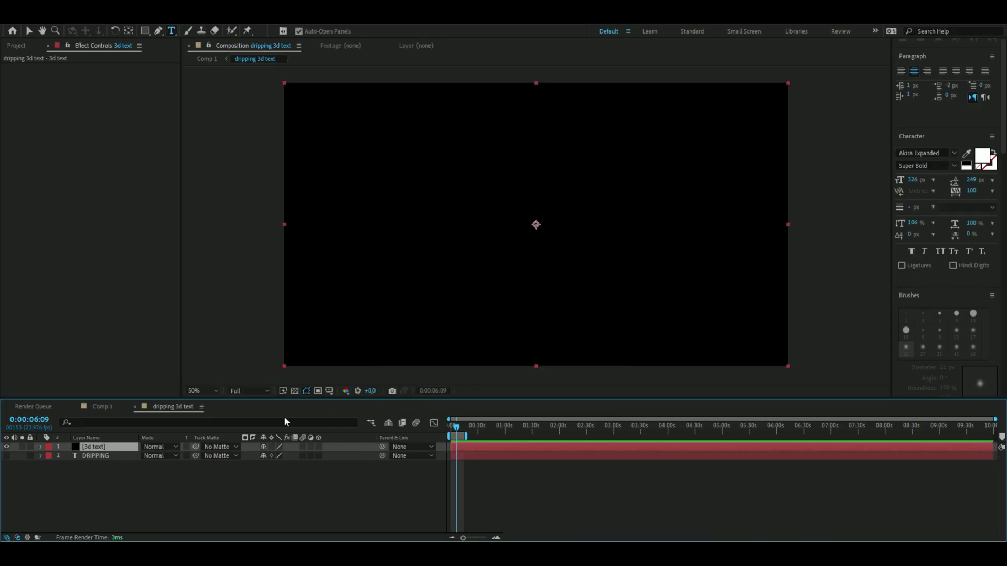
# Step: Apply the Element effect to the 3d text solid and assign the DRIPPING layer as Path Layer 1
pyautogui.hotkey('ctrl', 'space')
pyautogui.write('ele')
pyautogui.click(248, 435)
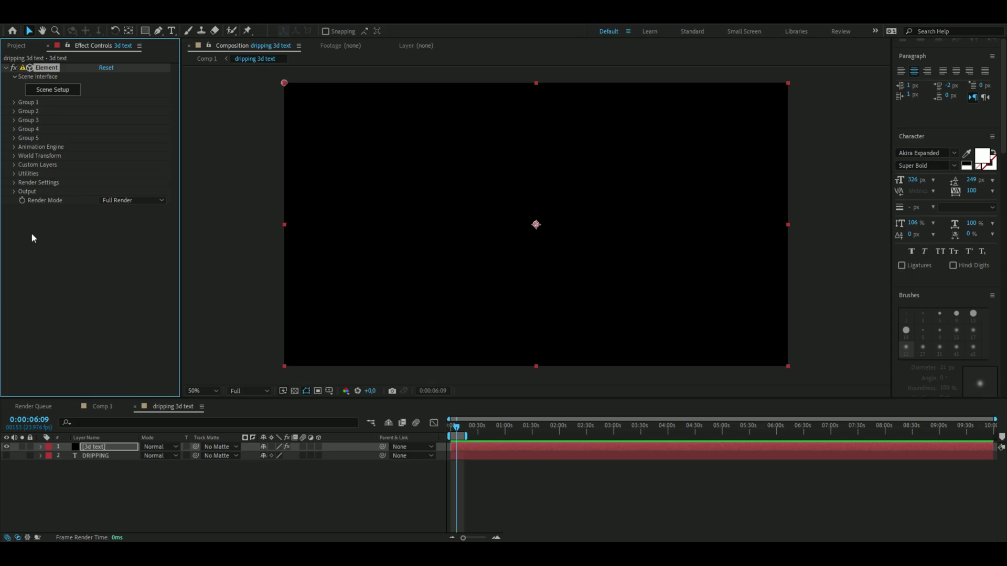
pyautogui.click(15, 165)
pyautogui.click(23, 173)
pyautogui.click(108, 183)
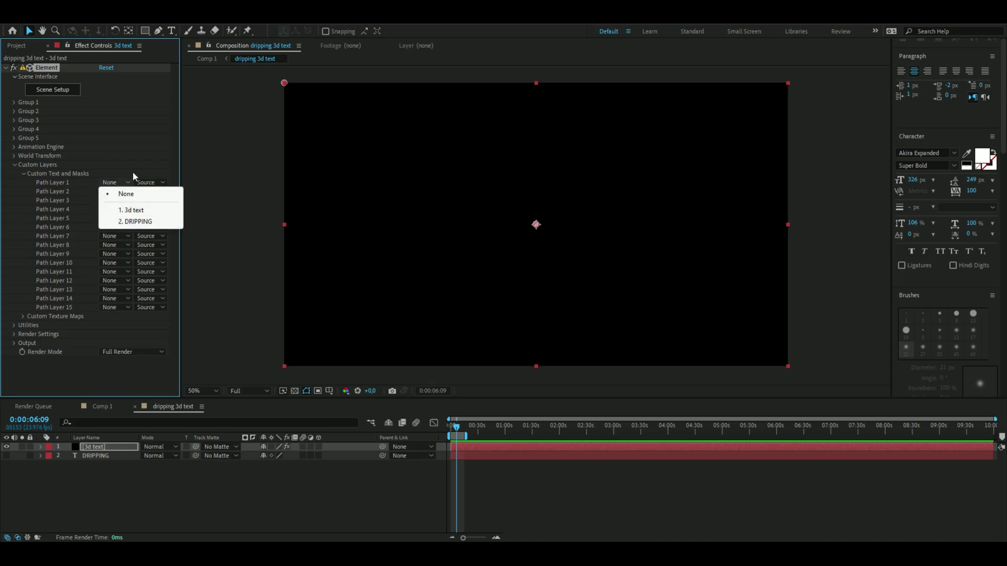
pyautogui.click(135, 222)
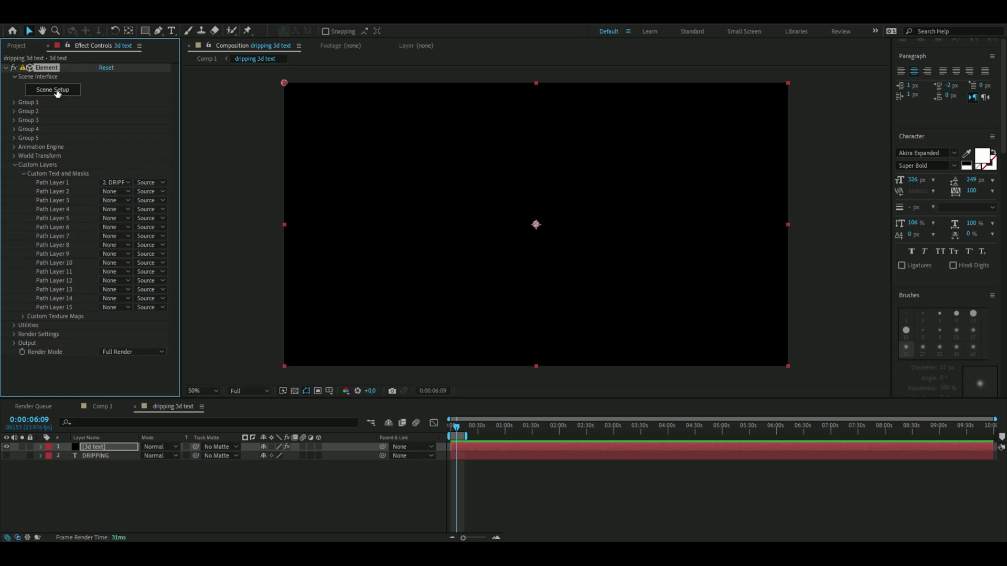
# Step: Extrude the custom text path in Element's Scene Setup with a Bevel Scale of 15 and accept the scene
pyautogui.click(53, 90)
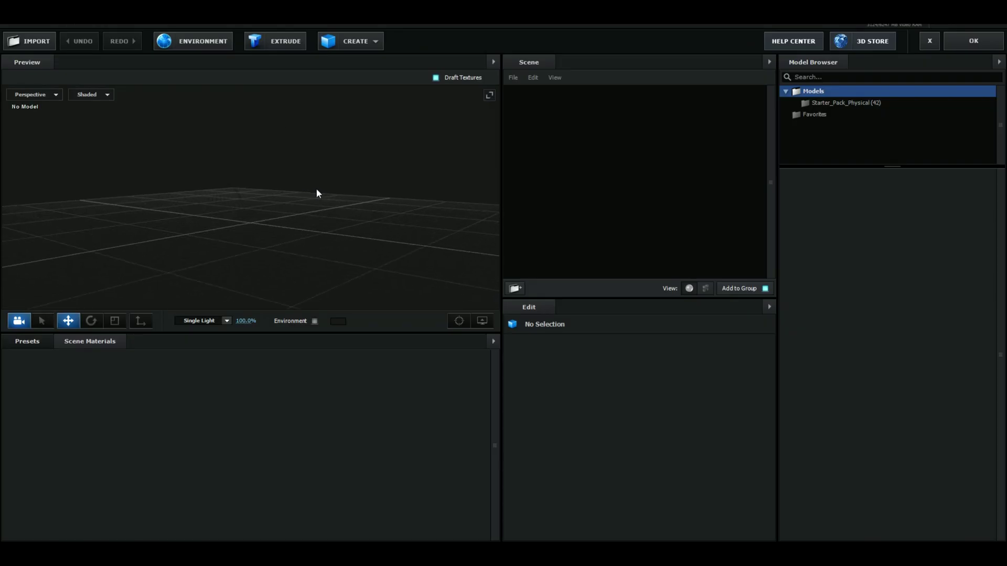
pyautogui.click(274, 41)
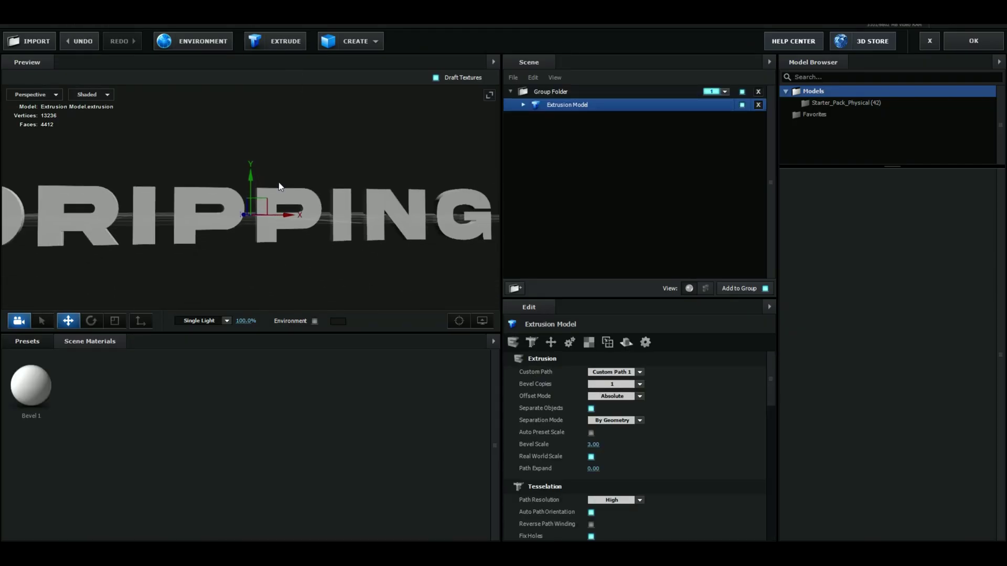
pyautogui.click(594, 444)
pyautogui.write('15')
pyautogui.press('Return')
pyautogui.moveTo(265, 252)
pyautogui.mouseDown()
pyautogui.moveTo(320, 214)
pyautogui.moveTo(317, 191)
pyautogui.moveTo(314, 265)
pyautogui.moveTo(260, 279)
pyautogui.moveTo(244, 259)
pyautogui.moveTo(256, 249)
pyautogui.mouseUp()
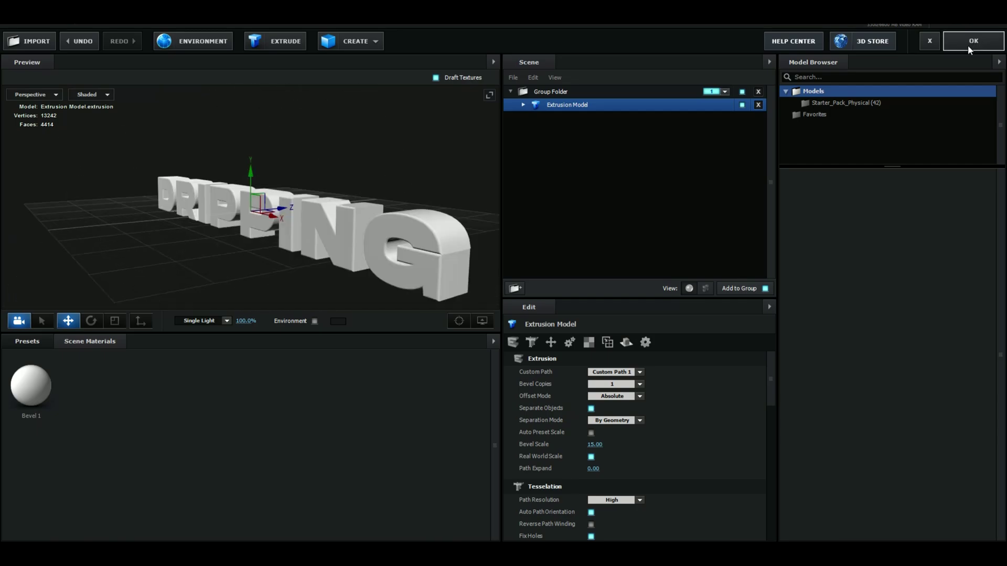
pyautogui.click(33, 342)
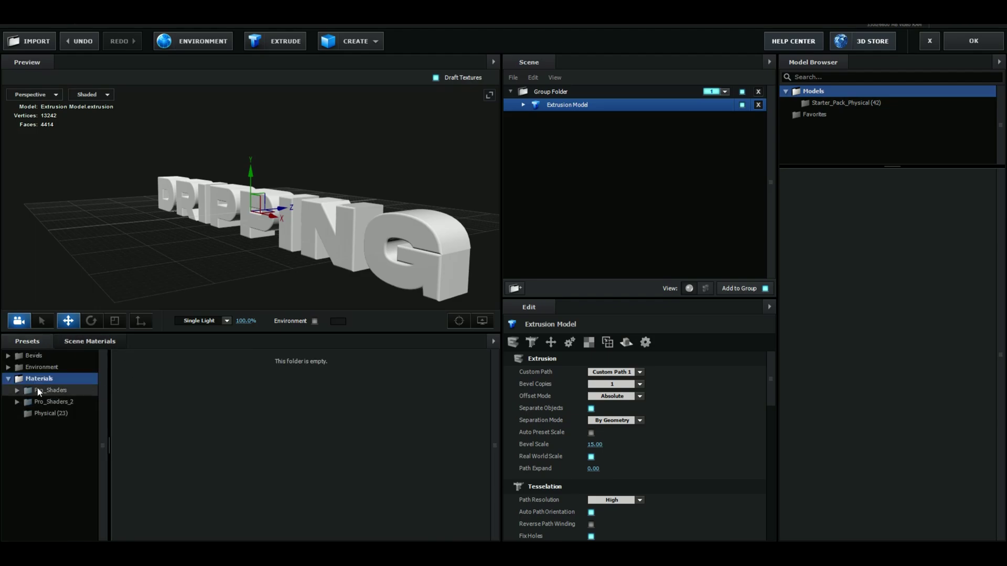
pyautogui.click(972, 41)
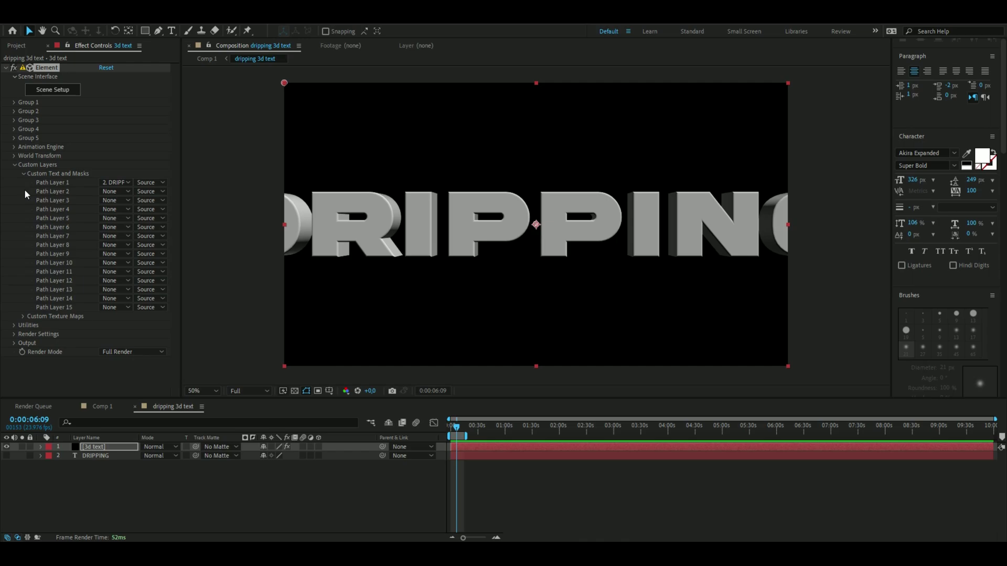
# Step: Set the Particle Size of Element's Group 1 to 6,8
pyautogui.click(14, 102)
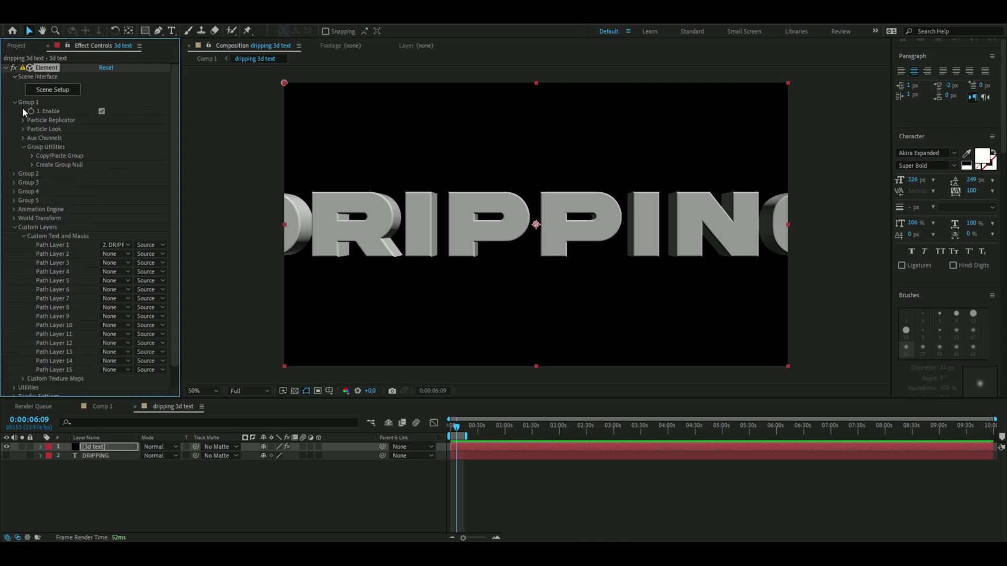
pyautogui.click(23, 129)
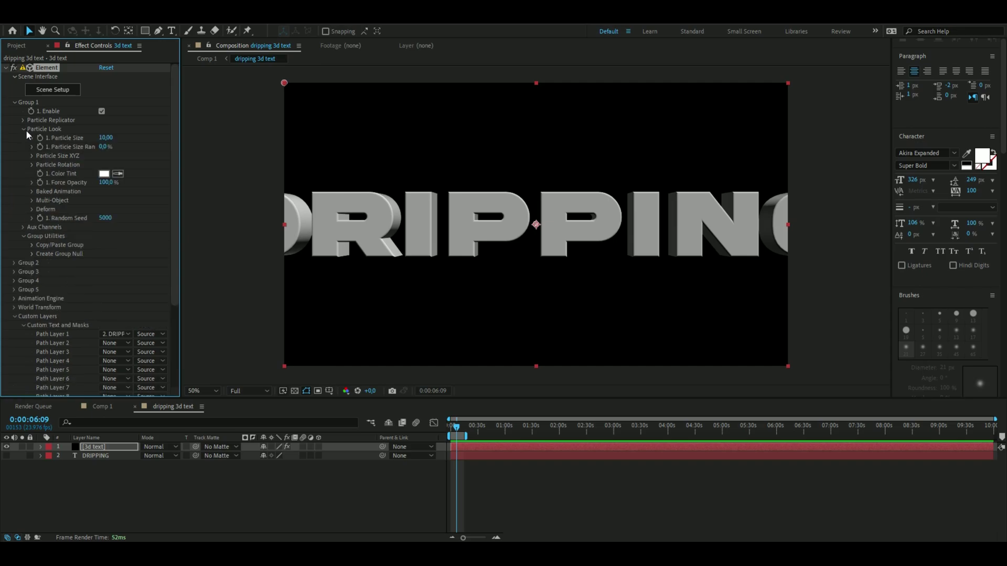
pyautogui.click(103, 137)
pyautogui.write('6,8')
pyautogui.press('Return')
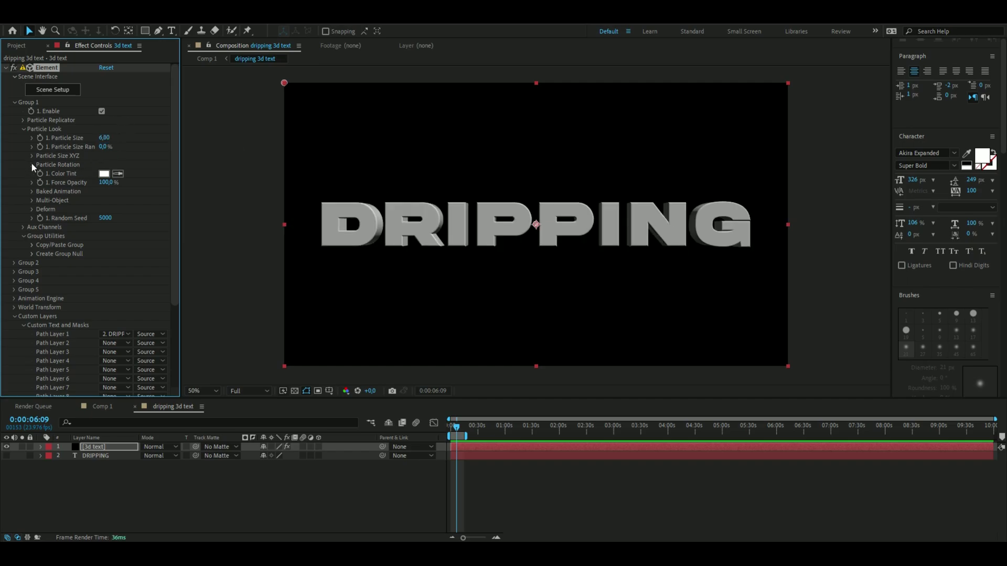
# Step: Rotate the Group 1 text to -19° in X, 42° in Y and 5° in Z through Particle Rotation
pyautogui.click(32, 163)
pyautogui.click(114, 182)
pyautogui.press('BackSpace')
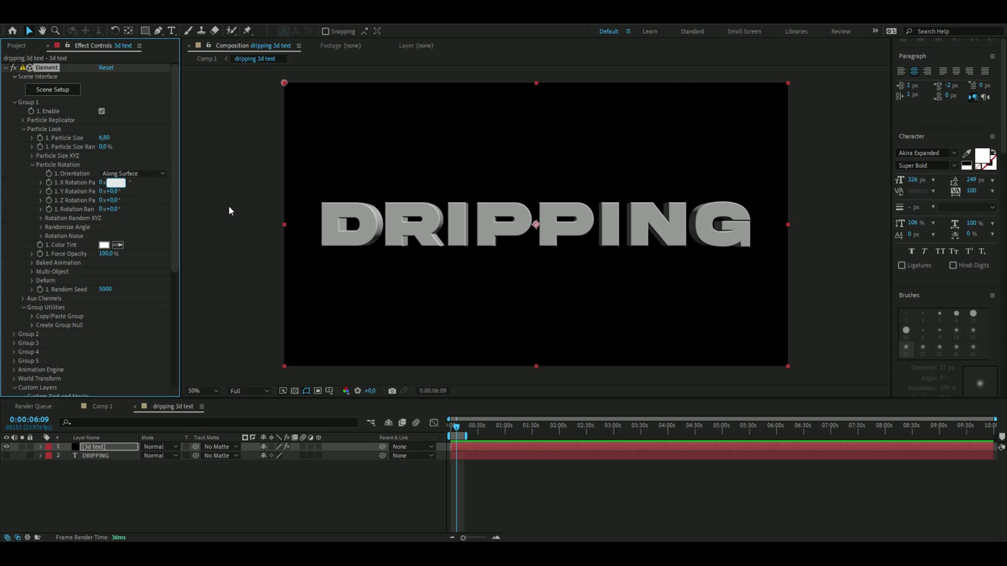
pyautogui.write('-19')
pyautogui.press('Tab')
pyautogui.write('42')
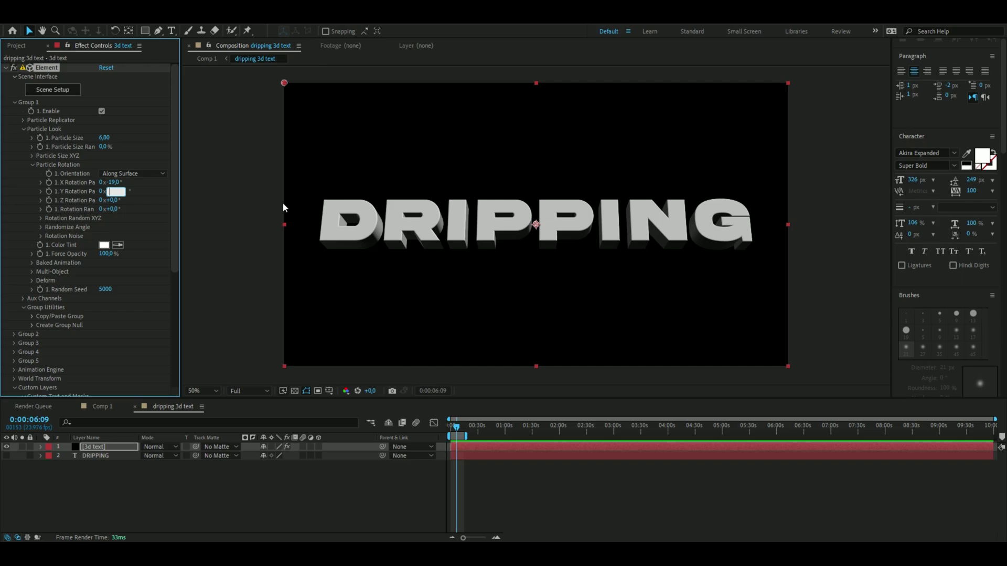
pyautogui.press('Return')
pyautogui.click(118, 199)
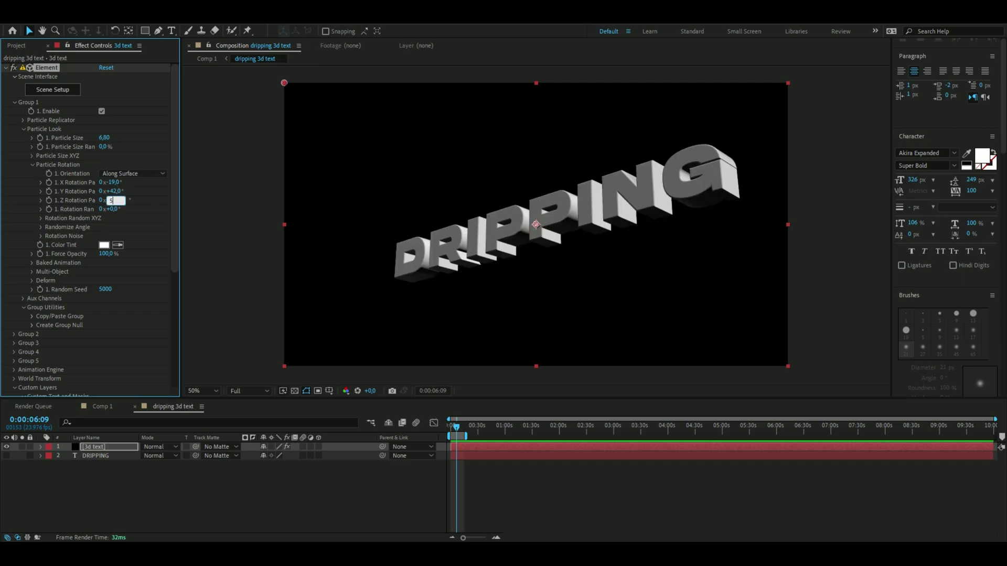
pyautogui.press('Return')
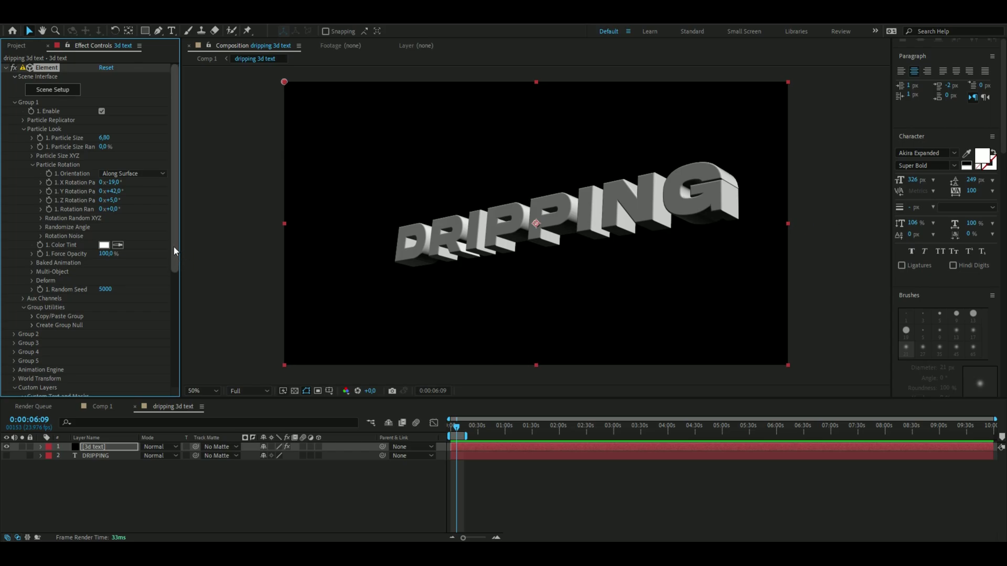
# Step: Enable Ambient Occlusion in Element's Render Settings, raise the SSAO Intensity to 50, and compare the text with and without it
pyautogui.moveTo(174, 250); pyautogui.dragTo(159, 387)
pyautogui.click(14, 205)
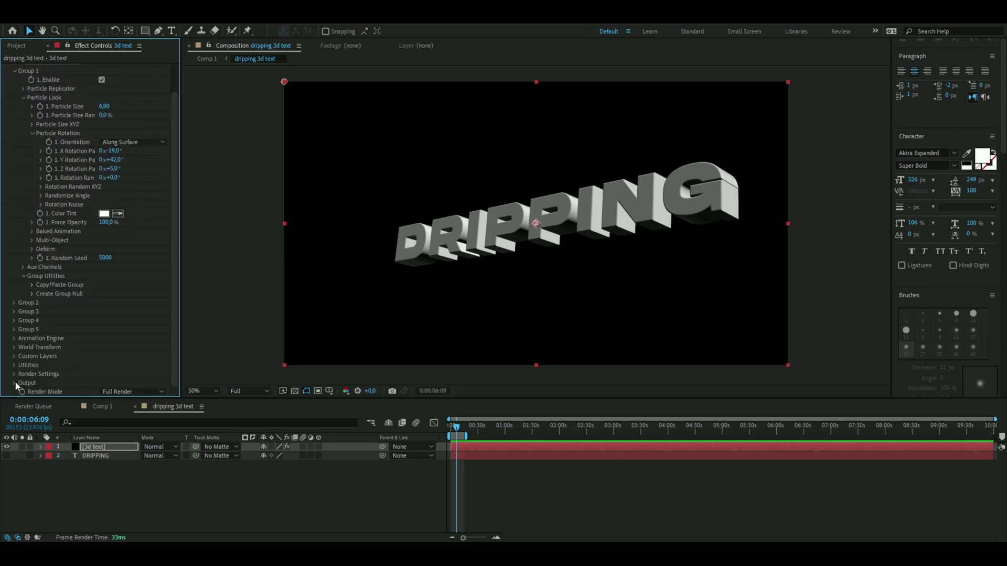
pyautogui.click(14, 374)
pyautogui.scroll(-5, 83, 330)
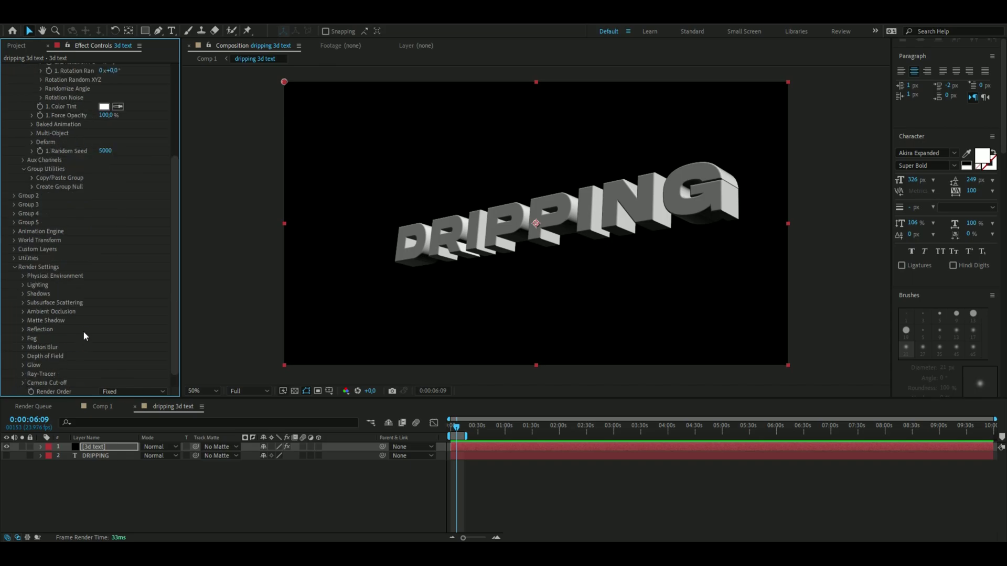
pyautogui.click(23, 294)
pyautogui.scroll(-2, 63, 291)
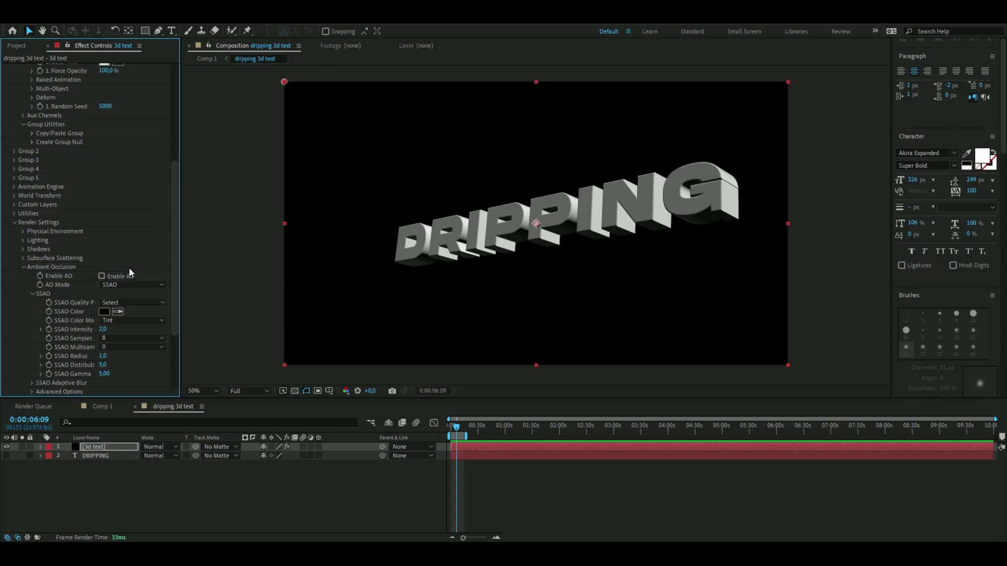
pyautogui.click(102, 276)
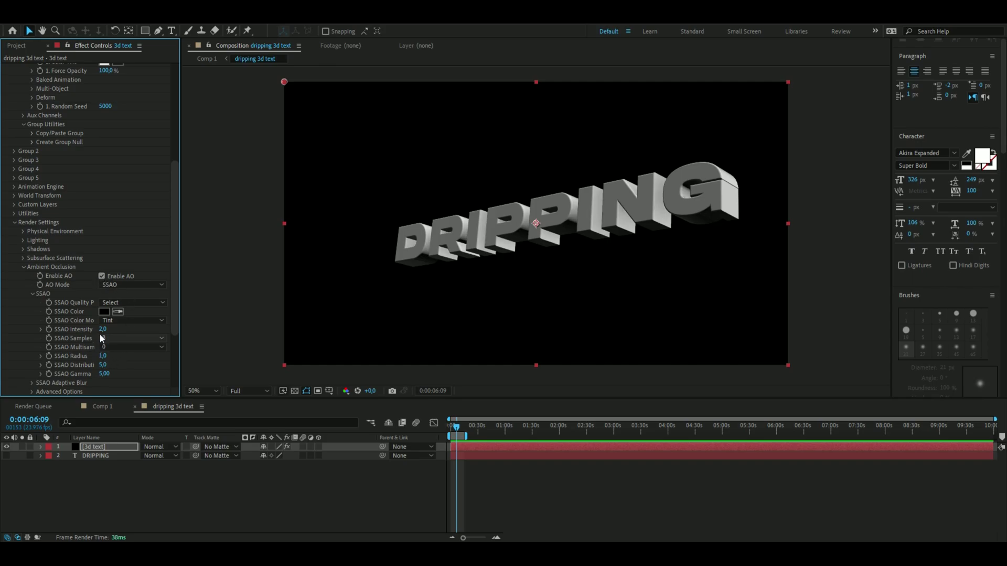
pyautogui.moveTo(101, 330); pyautogui.dragTo(692, 334)
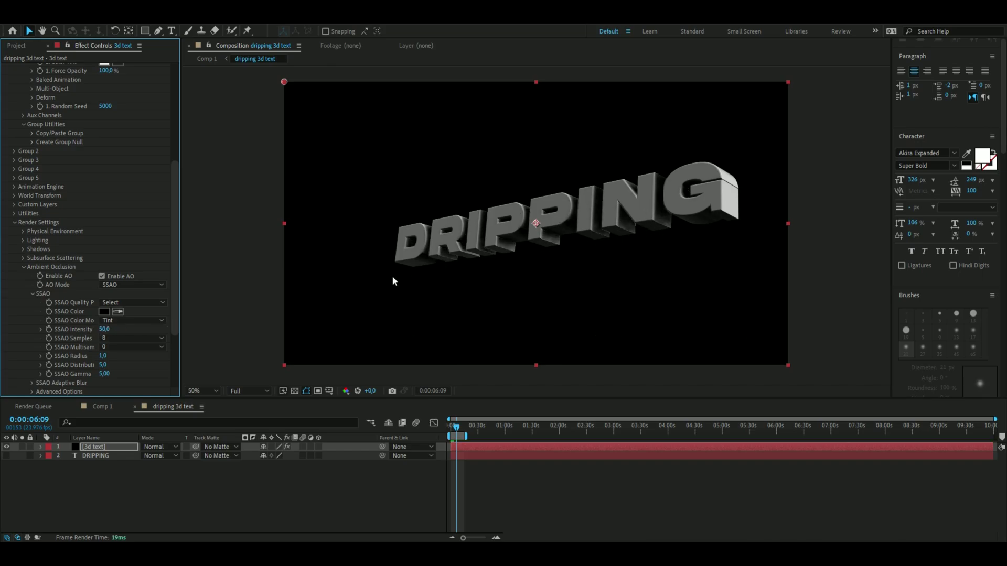
pyautogui.click(101, 277)
pyautogui.click(101, 277)
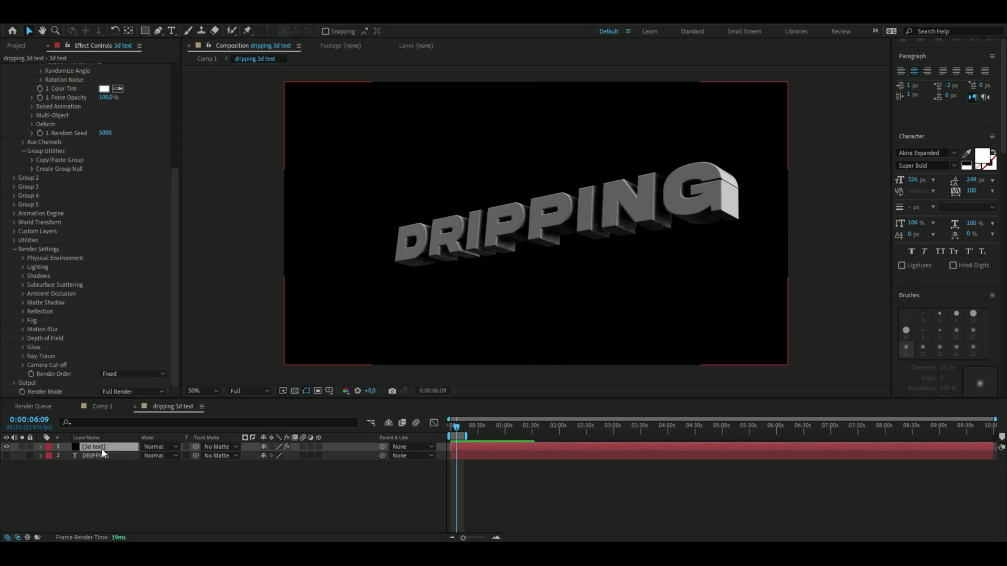
# Step: Apply Wave Warp to the 3d text layer with a Wave Height of 11 and a Wave Width of 266
pyautogui.click(102, 449)
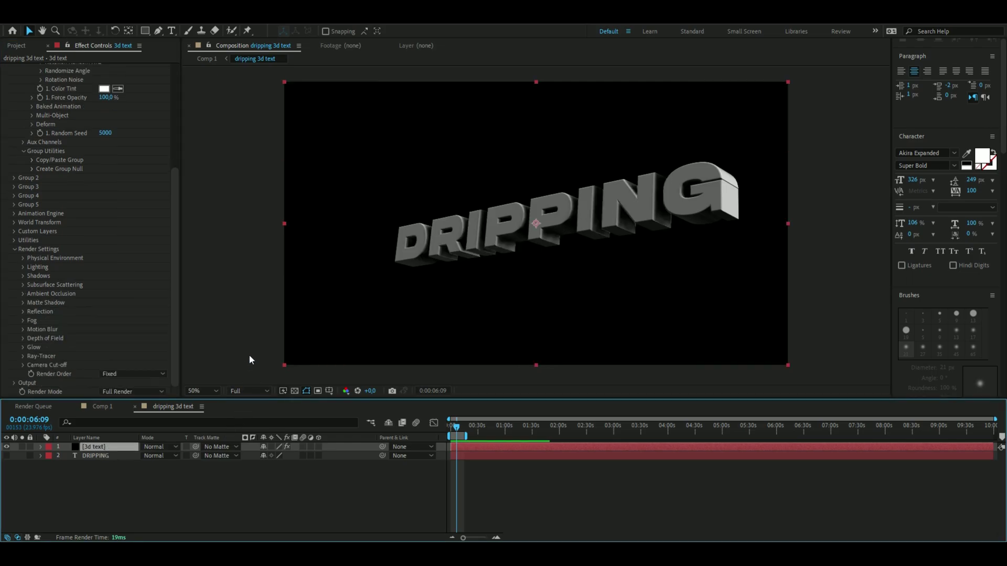
pyautogui.hotkey('ctrl', 'space')
pyautogui.write('wave')
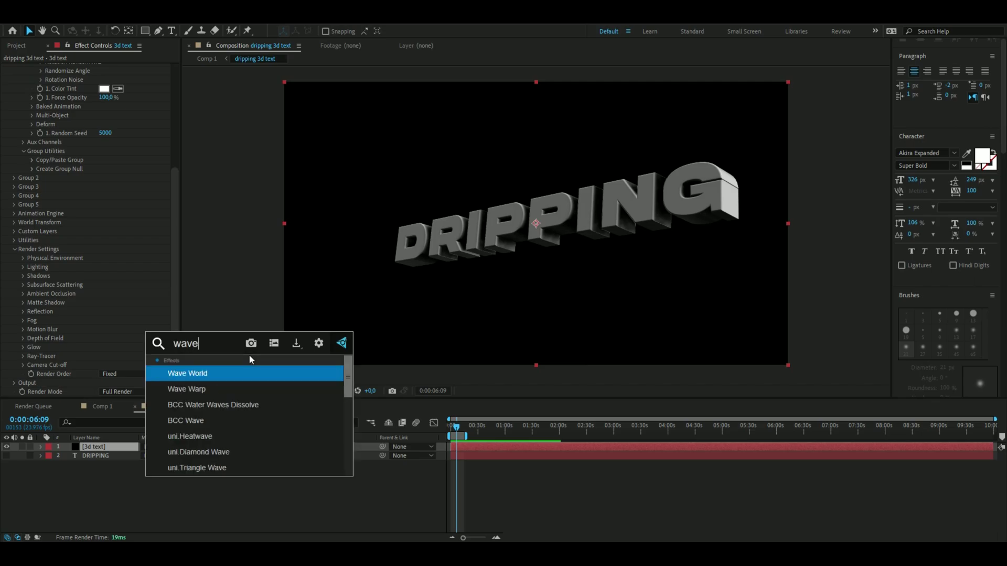
pyautogui.press('Return')
pyautogui.write('11')
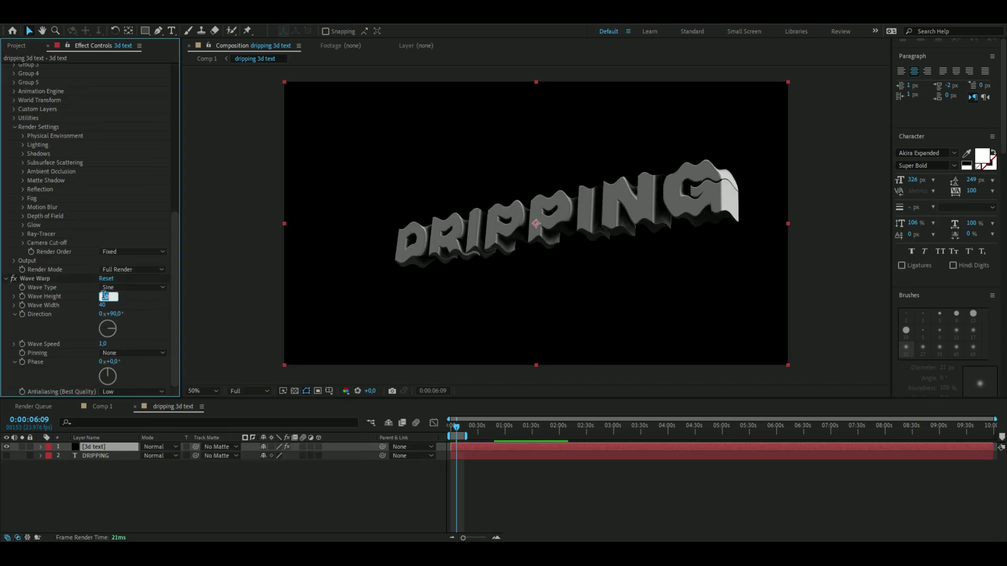
pyautogui.press('Tab')
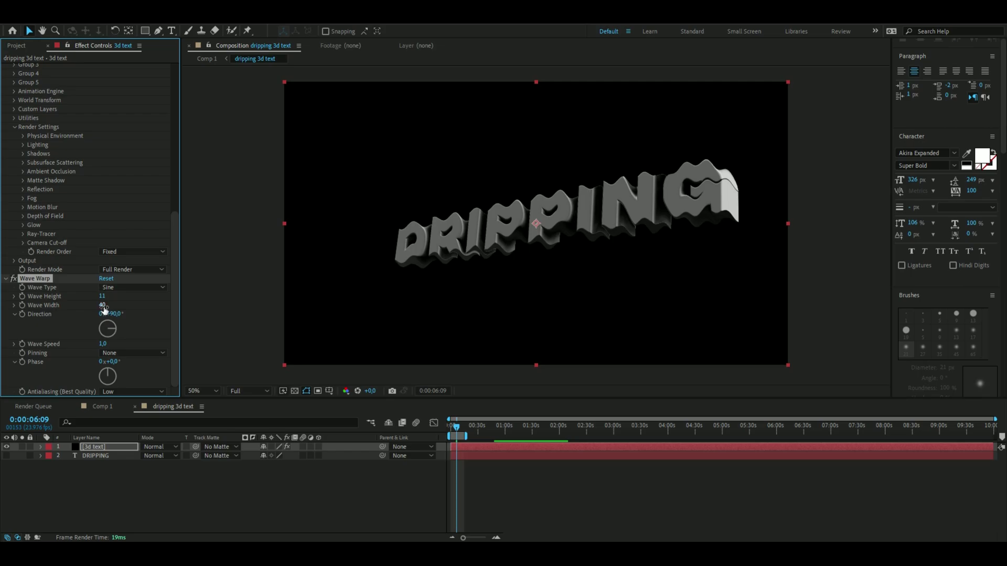
pyautogui.write('266')
pyautogui.press('Return')
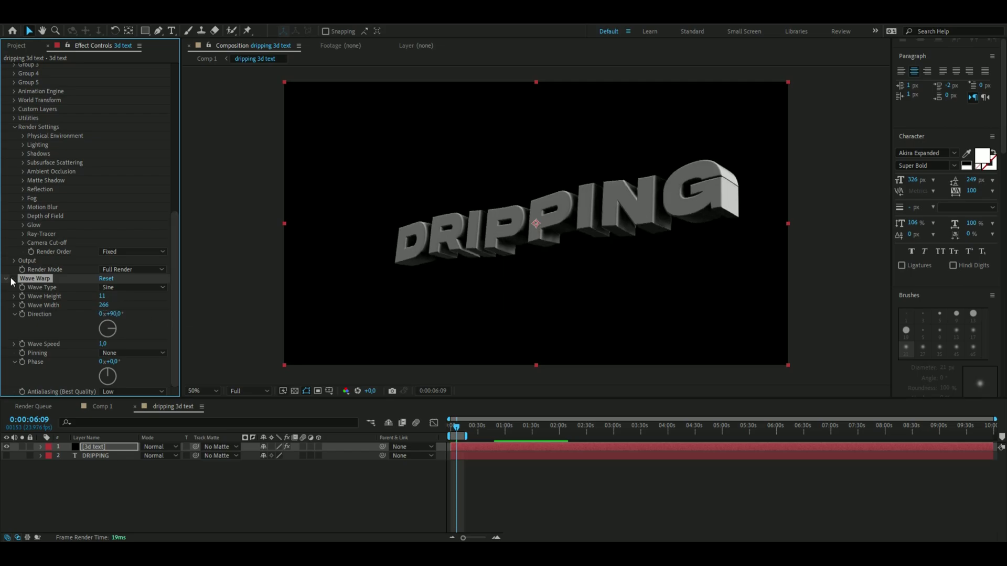
# Step: Set the Wave Warp's Wave Speed to 0.2
pyautogui.click(102, 344)
pyautogui.press('BackSpace')
pyautogui.write('0.2')
# Step: Apply the S_DuoTone effect to the 3d text layer
pyautogui.click(465, 448)
pyautogui.click(458, 446)
pyautogui.hotkey('ctrl', 'space')
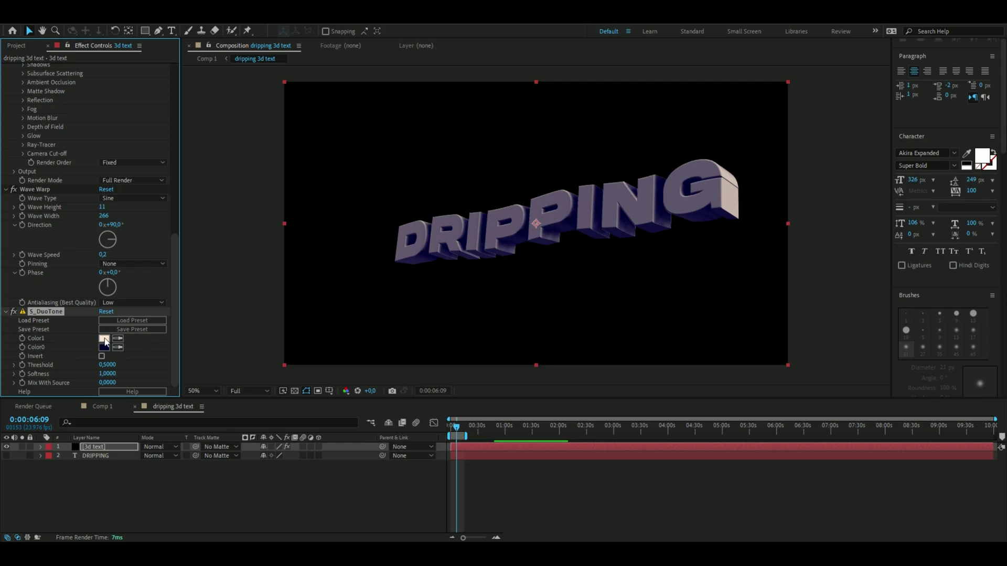
# Step: Set S_DuoTone's Color1 to a dark red, A10000
pyautogui.click(105, 339)
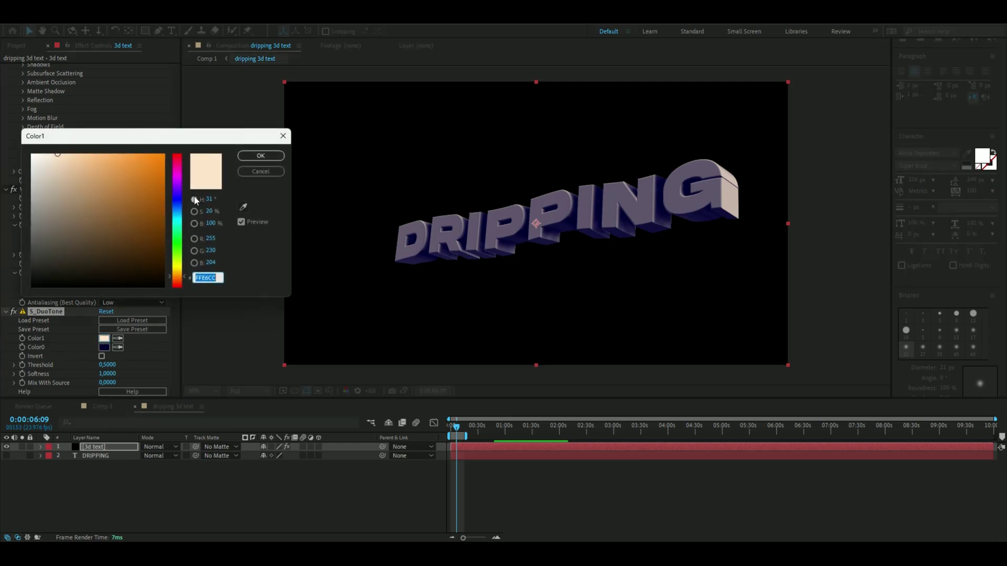
pyautogui.moveTo(177, 210); pyautogui.dragTo(177, 154)
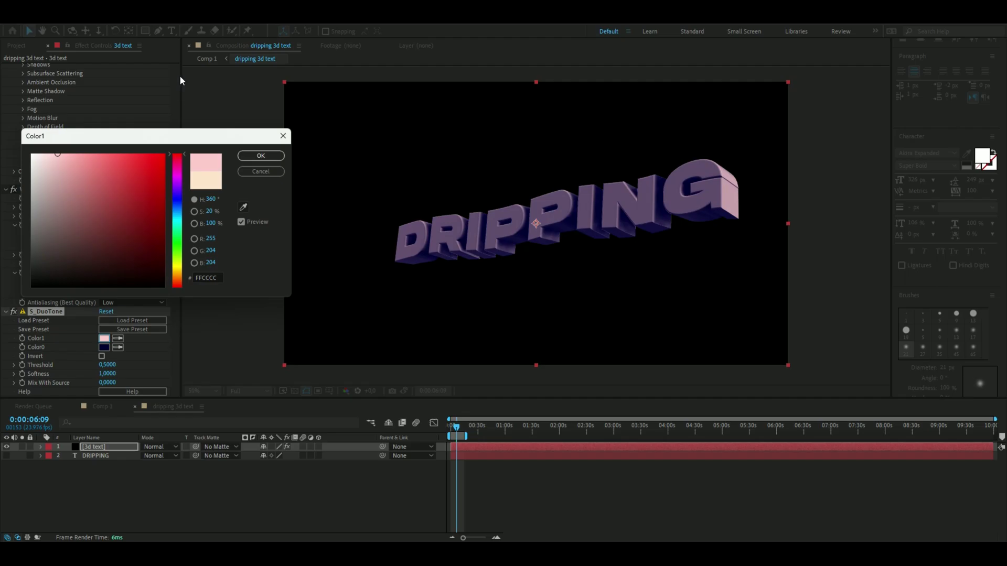
pyautogui.moveTo(100, 159)
pyautogui.mouseDown()
pyautogui.moveTo(289, 112)
pyautogui.moveTo(331, 221)
pyautogui.mouseUp()
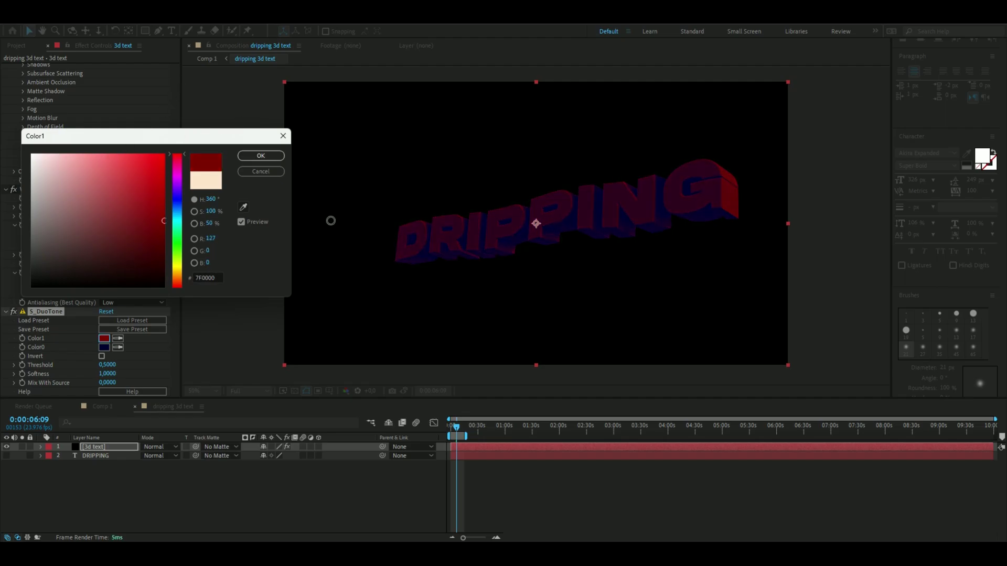
pyautogui.press('Return')
# Step: Set S_DuoTone's Color0 to bright yellow and enable Invert
pyautogui.click(104, 347)
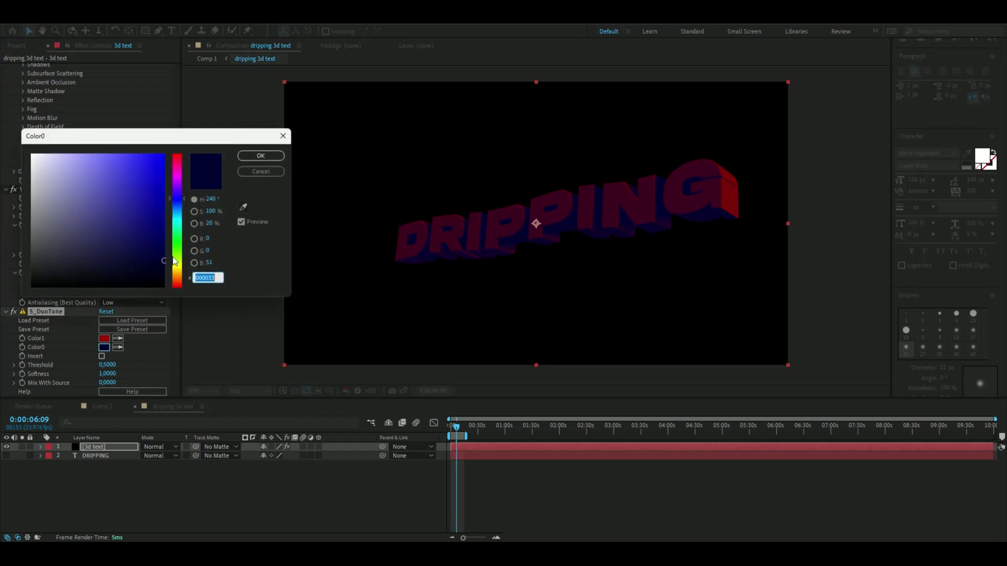
pyautogui.click(176, 266)
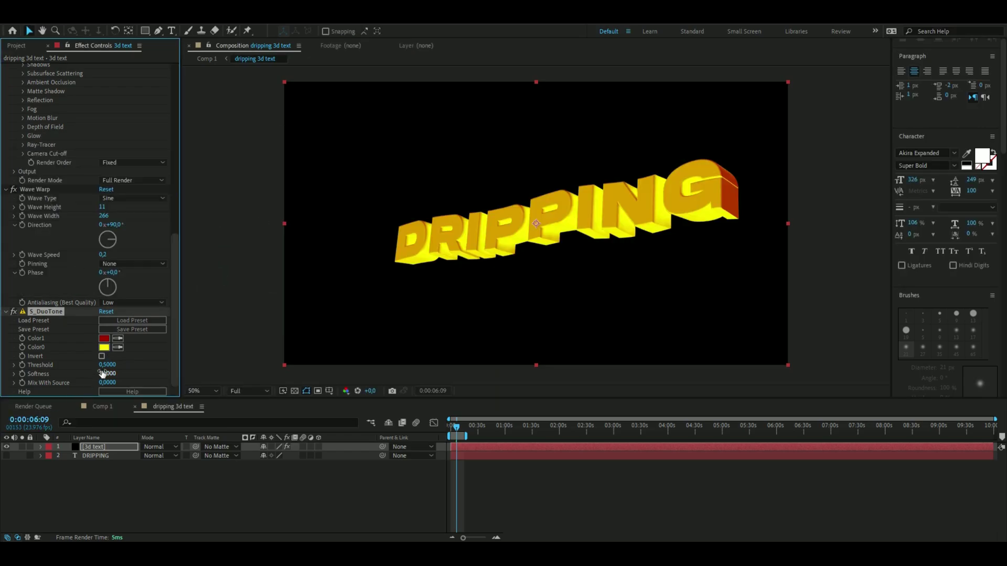
pyautogui.click(101, 356)
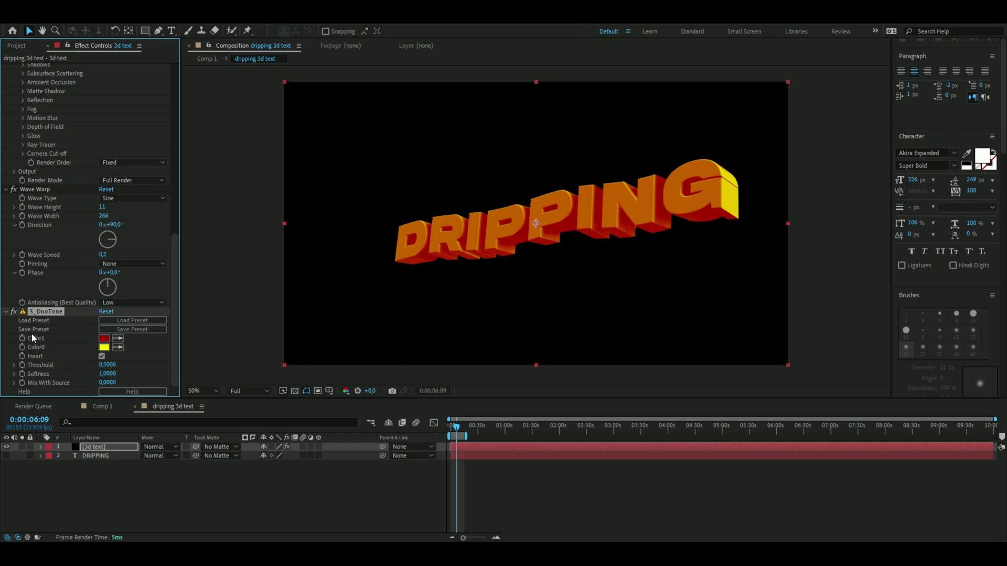
# Step: Set S_DuoTone's Color1 to brown, hex 954C00, and deselect the layer
pyautogui.click(105, 338)
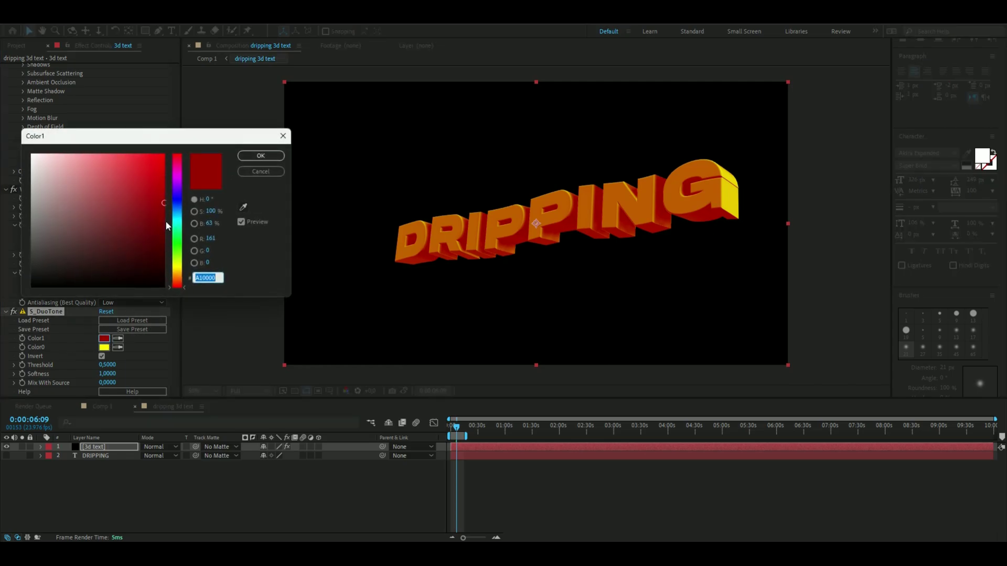
pyautogui.write('954C00')
pyautogui.click(261, 155)
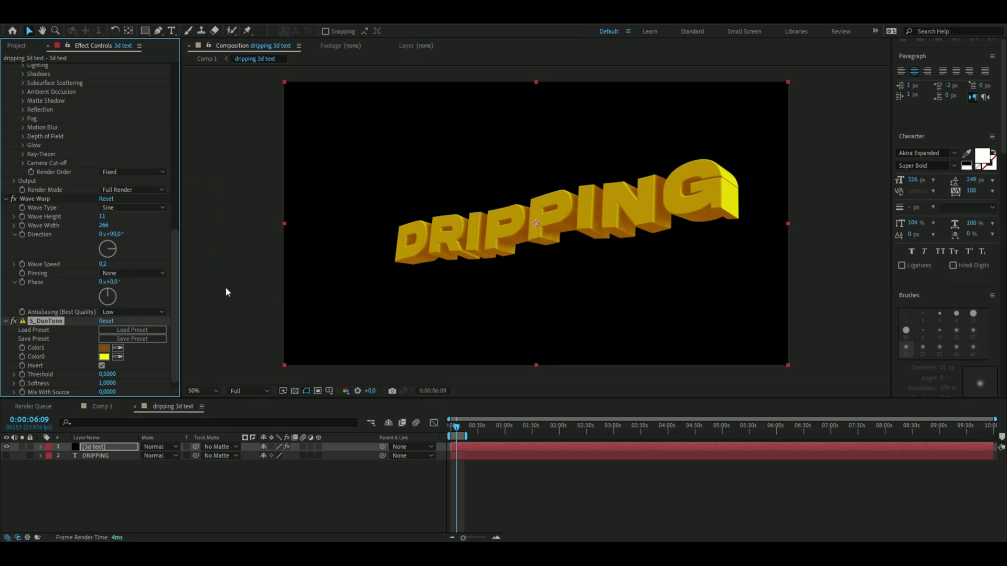
pyautogui.click(227, 288)
pyautogui.scroll(-1, 173, 314)
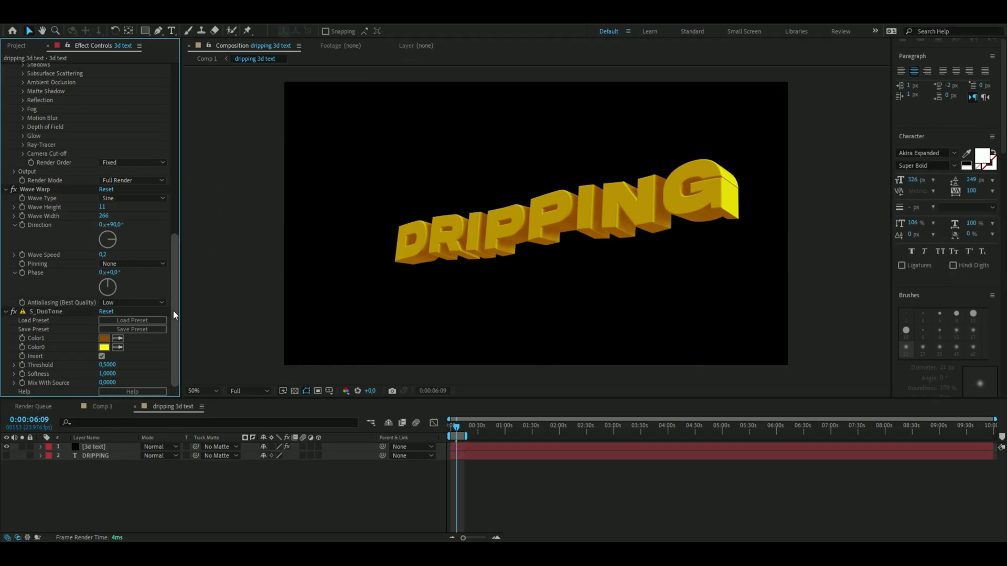
# Step: Add an adjustment layer above the 3d text layer and rename it liquify
pyautogui.click(133, 488)
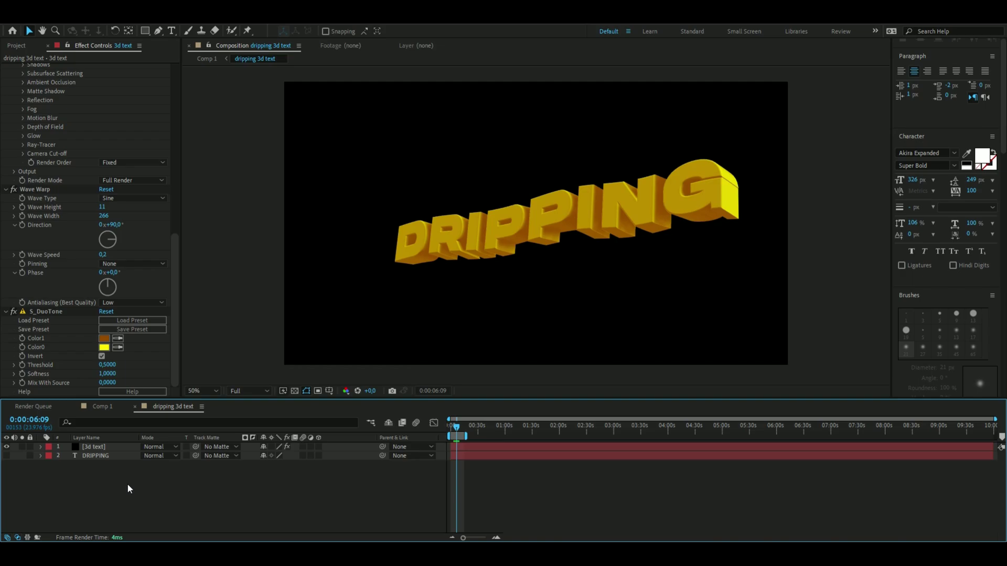
pyautogui.hotkey('ctrl', 'alt', 'y')
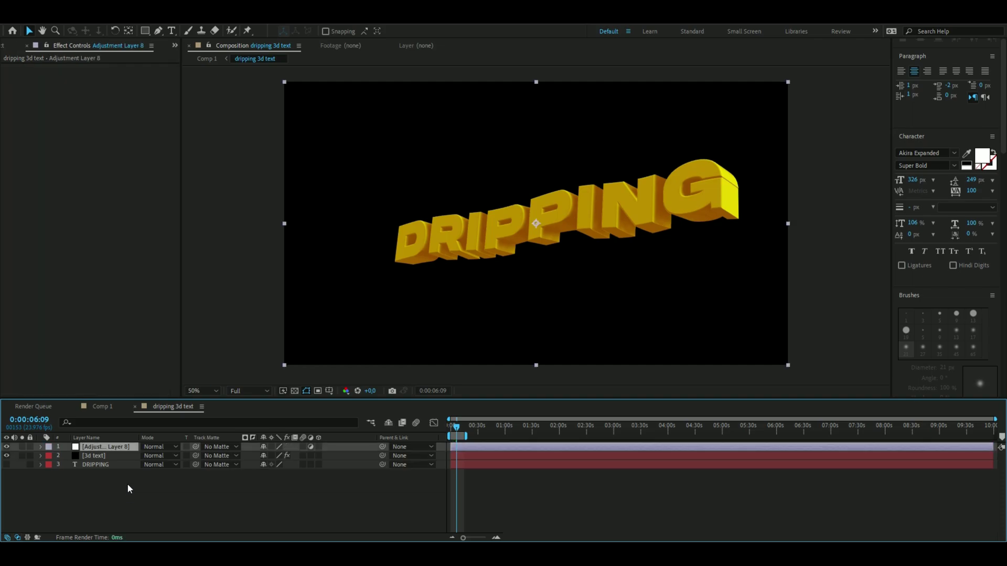
pyautogui.rightClick(117, 448)
pyautogui.click(165, 416)
pyautogui.press('BackSpace')
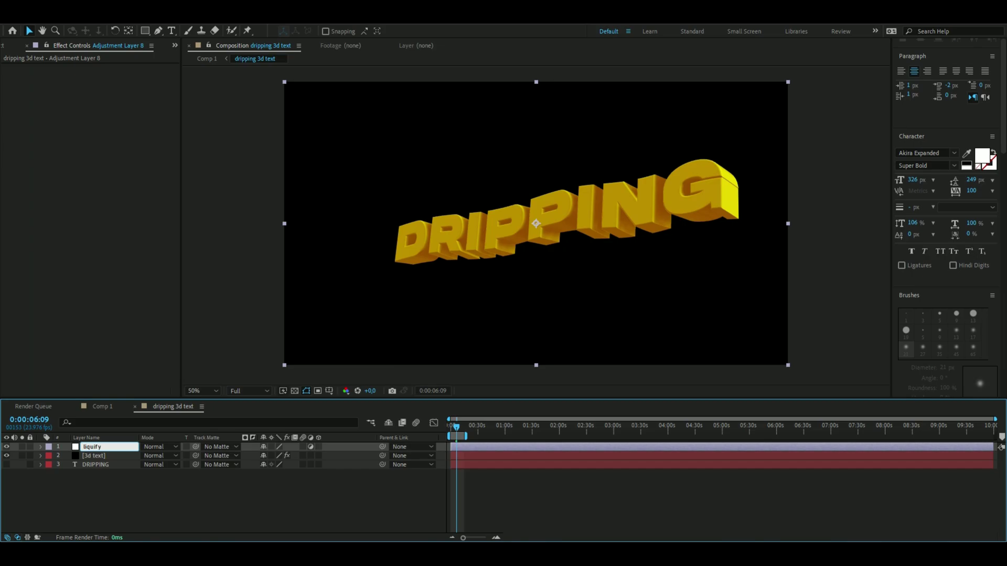
pyautogui.press('Return')
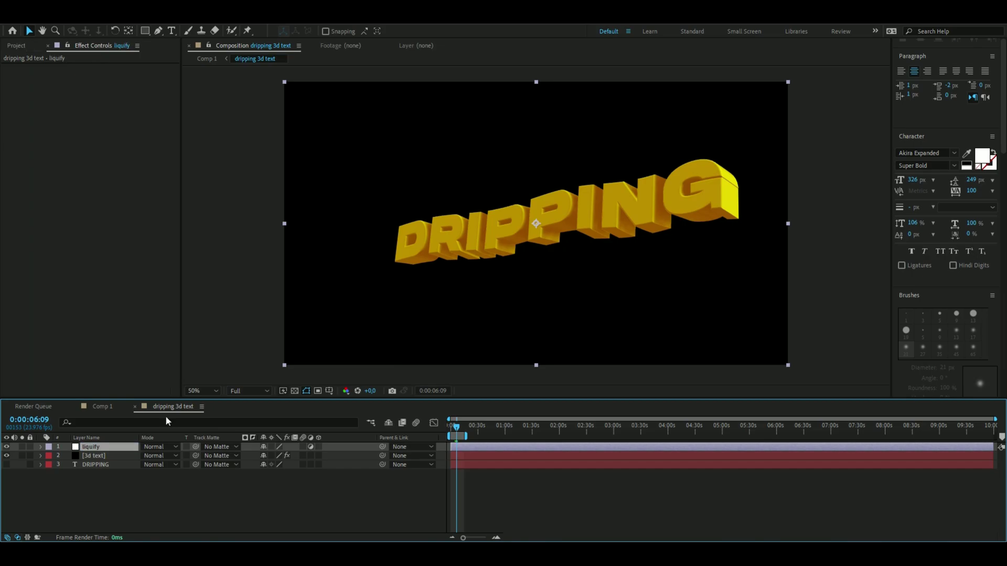
# Step: Apply the Liquify effect to the liquify adjustment layer
pyautogui.hotkey('ctrl', 'space')
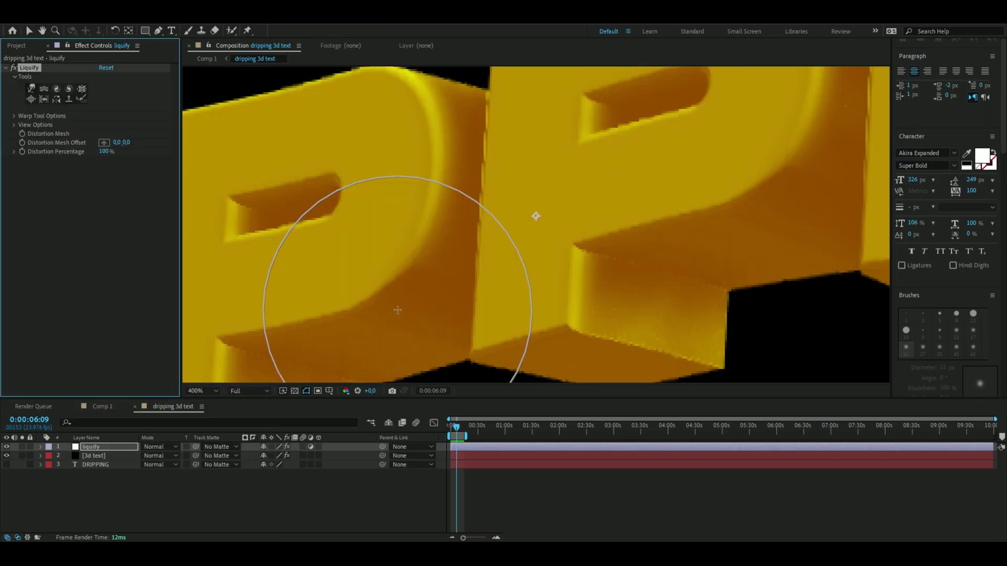
pyautogui.scroll(-4, 398, 294)
pyautogui.scroll(4, 400, 292)
pyautogui.moveTo(401, 293)
pyautogui.mouseDown()
pyautogui.moveTo(508, 272)
pyautogui.moveTo(789, 153)
pyautogui.moveTo(515, 198)
pyautogui.moveTo(524, 225)
pyautogui.moveTo(418, 267)
pyautogui.mouseUp()
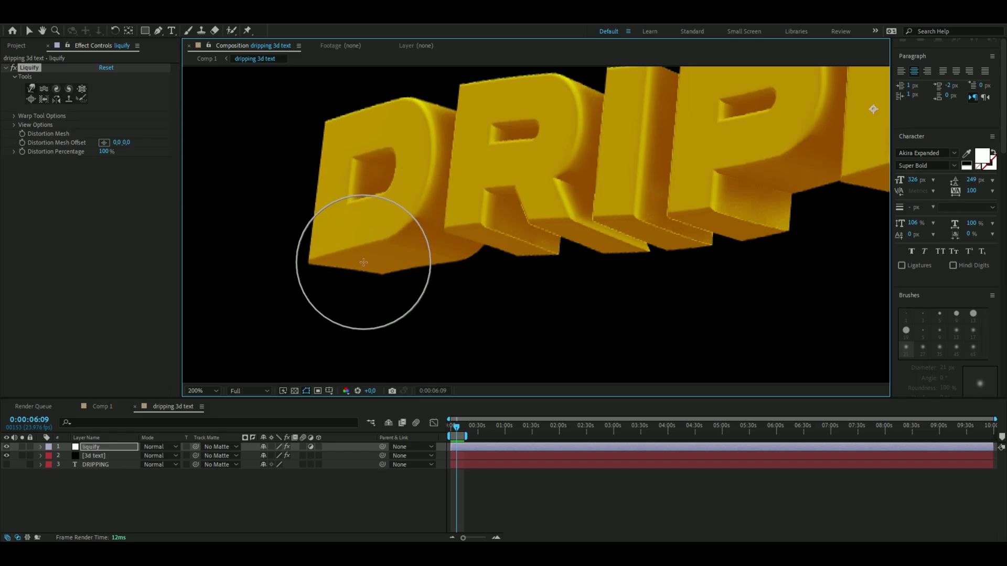
# Step: Try to pull a Liquify drip down from the bottom edge of the letter D
pyautogui.moveTo(360, 252)
pyautogui.mouseDown()
pyautogui.moveTo(359, 338)
pyautogui.moveTo(378, 340)
pyautogui.mouseUp()
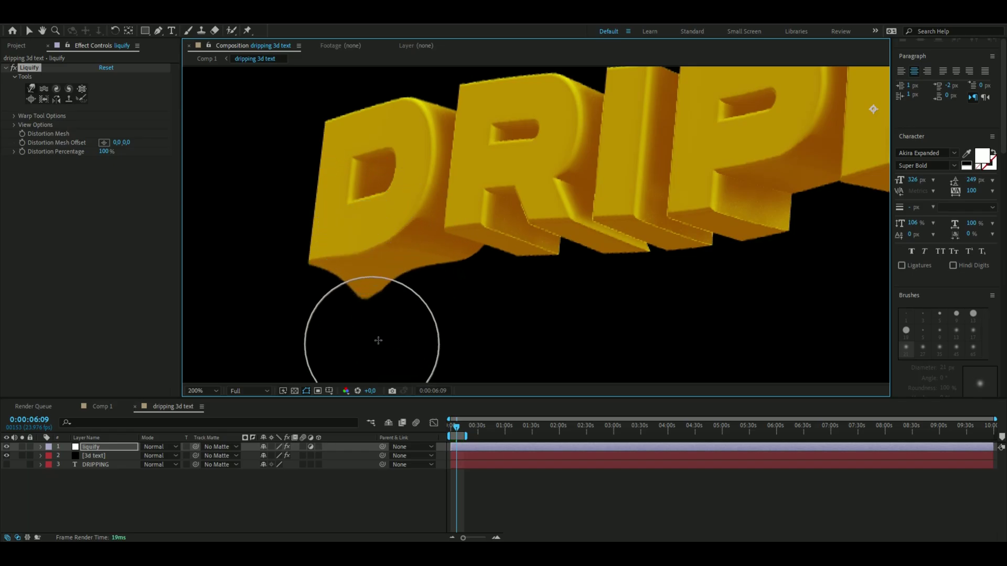
pyautogui.scroll(-2, 490, 258)
pyautogui.scroll(2, 450, 263)
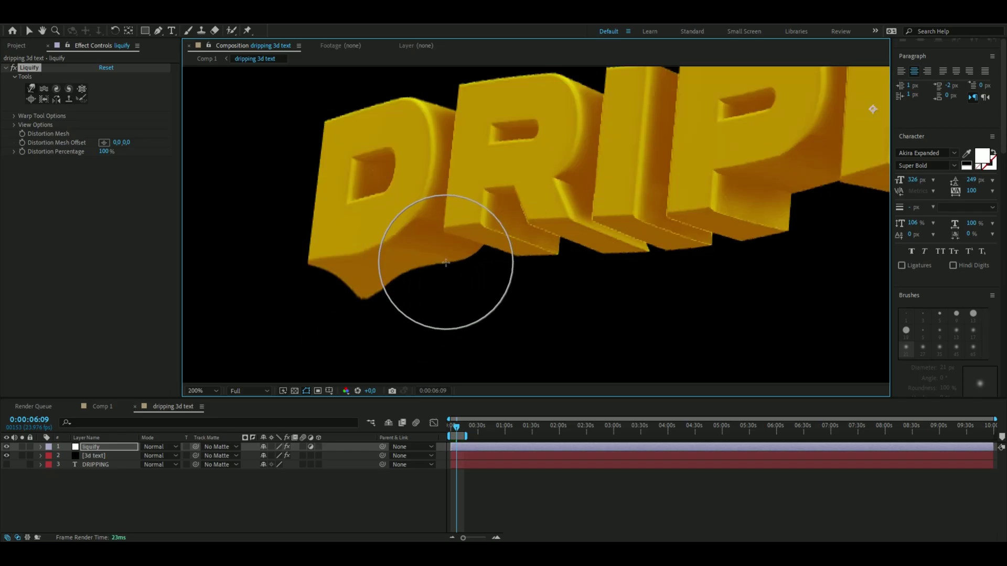
pyautogui.hotkey('ctrl', 'z')
pyautogui.scroll(-2, 333, 252)
pyautogui.scroll(2, 370, 245)
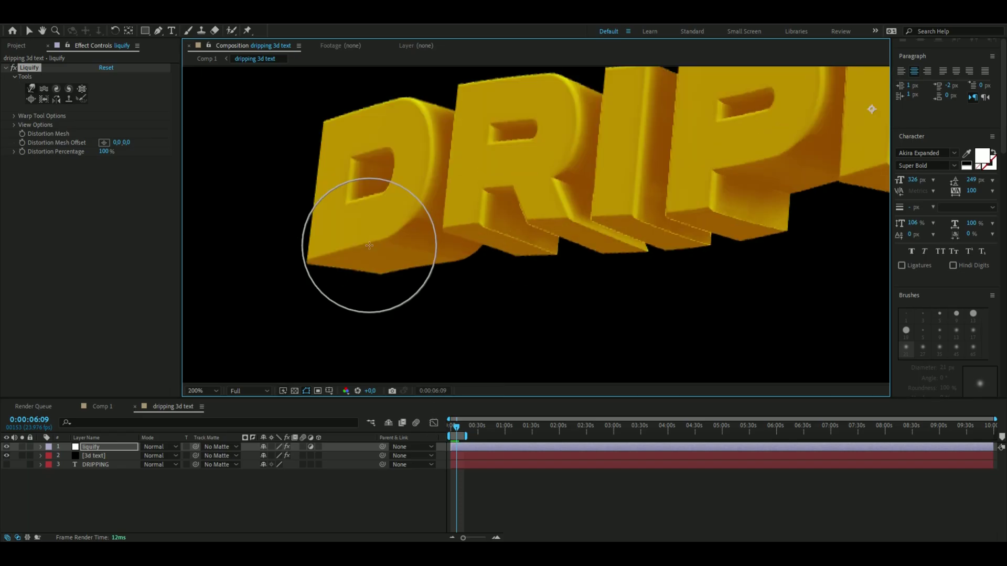
# Step: Pull Liquify drips down from the bottoms of the D and the first P with a brush size of 64
pyautogui.moveTo(362, 281); pyautogui.dragTo(492, 261)
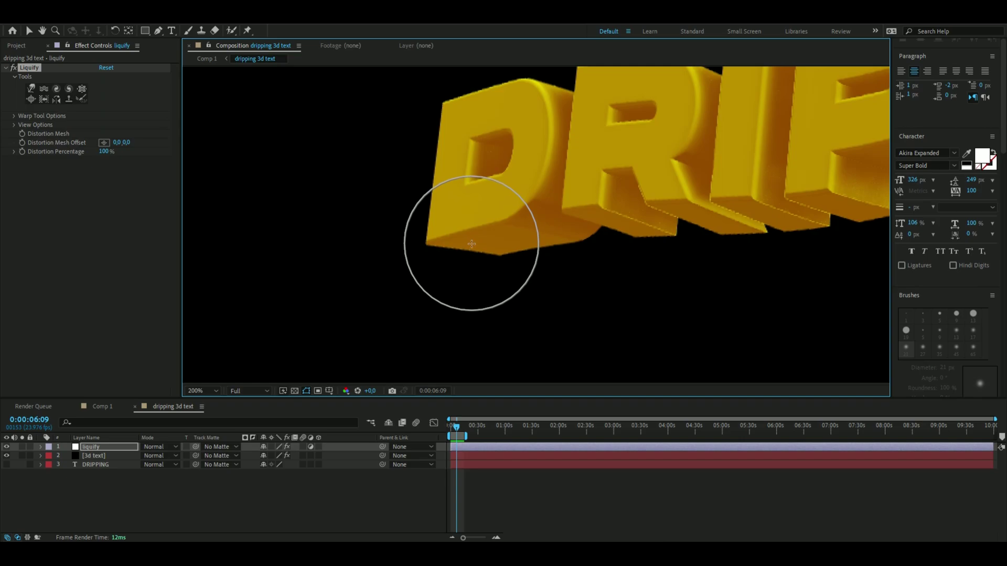
pyautogui.click(15, 115)
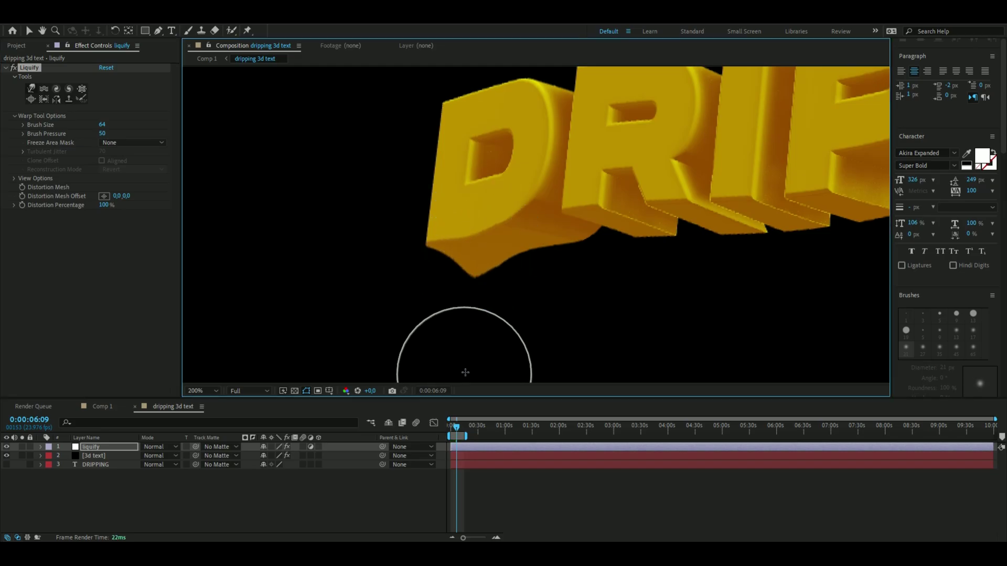
pyautogui.scroll(-2, 623, 282)
pyautogui.moveTo(697, 225); pyautogui.dragTo(697, 292)
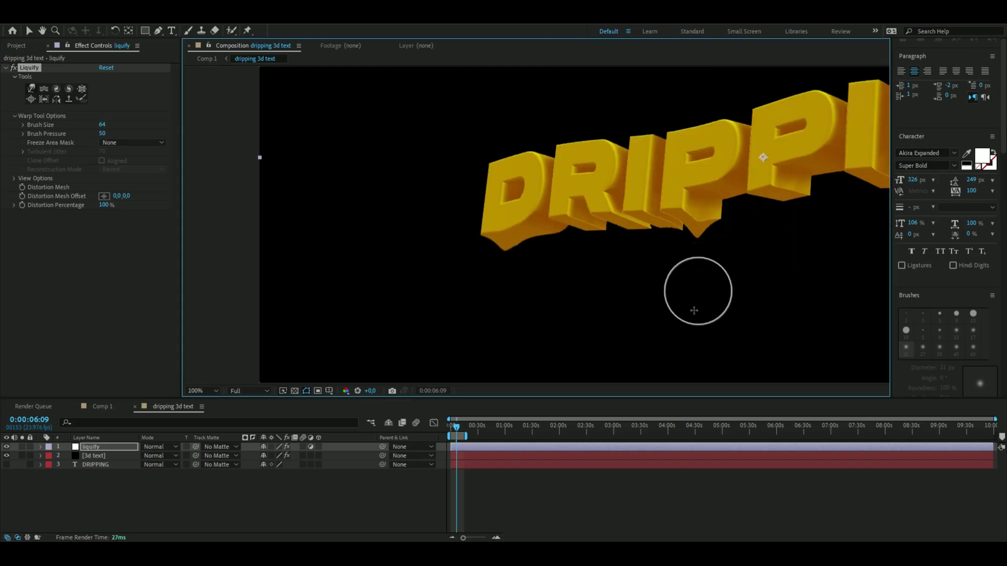
# Step: Pull more drips of varied length down from the undersides of all the DRIPPING letters, using smaller Liquify brush sizes of 22 and 29
pyautogui.scroll(-1, 691, 323)
pyautogui.scroll(1, 461, 262)
pyautogui.moveTo(461, 263); pyautogui.dragTo(577, 192)
pyautogui.scroll(1, 423, 263)
pyautogui.moveTo(423, 236); pyautogui.dragTo(423, 288)
pyautogui.scroll(-1, 530, 257)
pyautogui.moveTo(615, 191); pyautogui.dragTo(613, 270)
pyautogui.scroll(-2, 614, 270)
pyautogui.scroll(2, 656, 243)
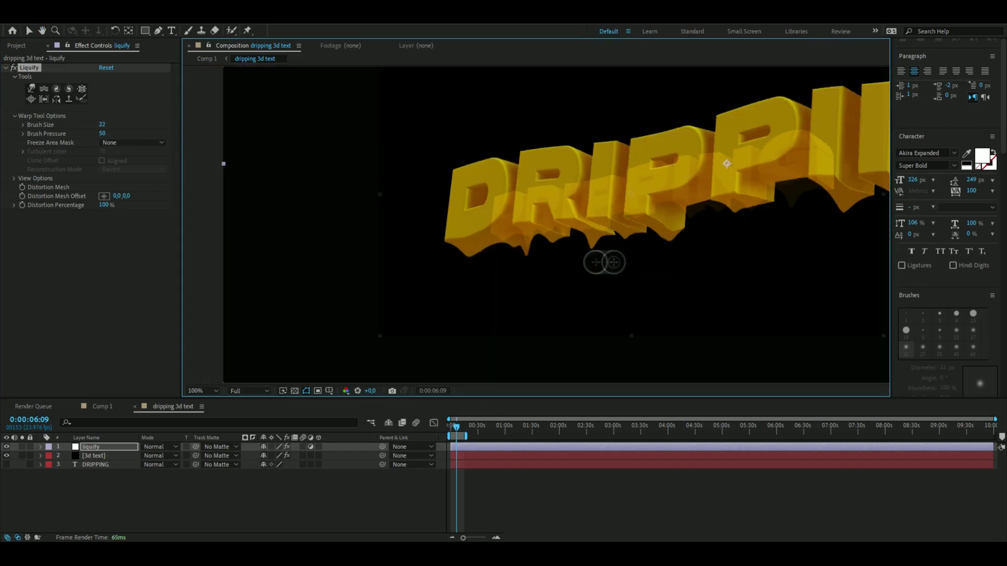
pyautogui.scroll(-4, 602, 261)
pyautogui.scroll(2, 617, 273)
pyautogui.scroll(2, 705, 232)
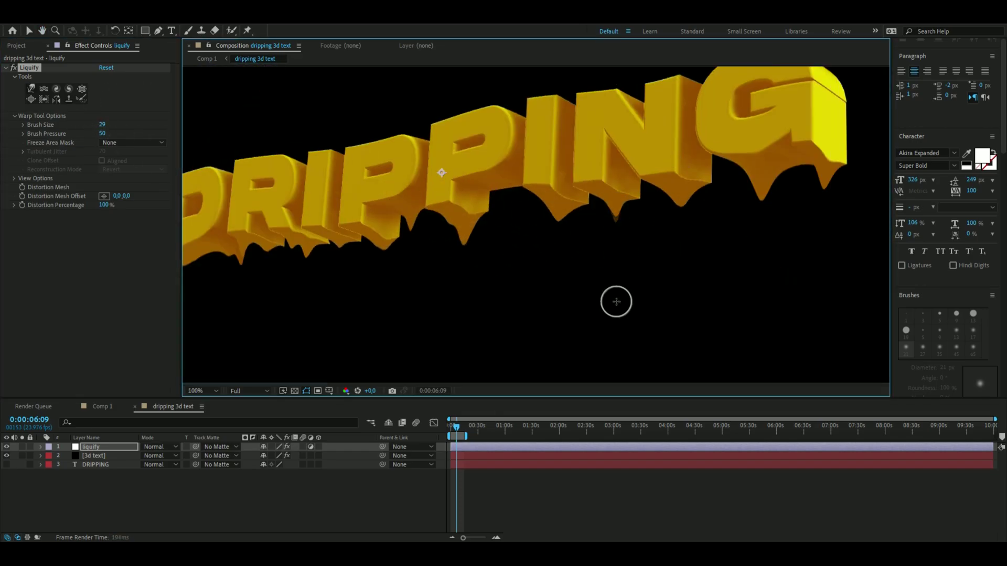
pyautogui.scroll(-2, 794, 215)
pyautogui.scroll(1, 499, 337)
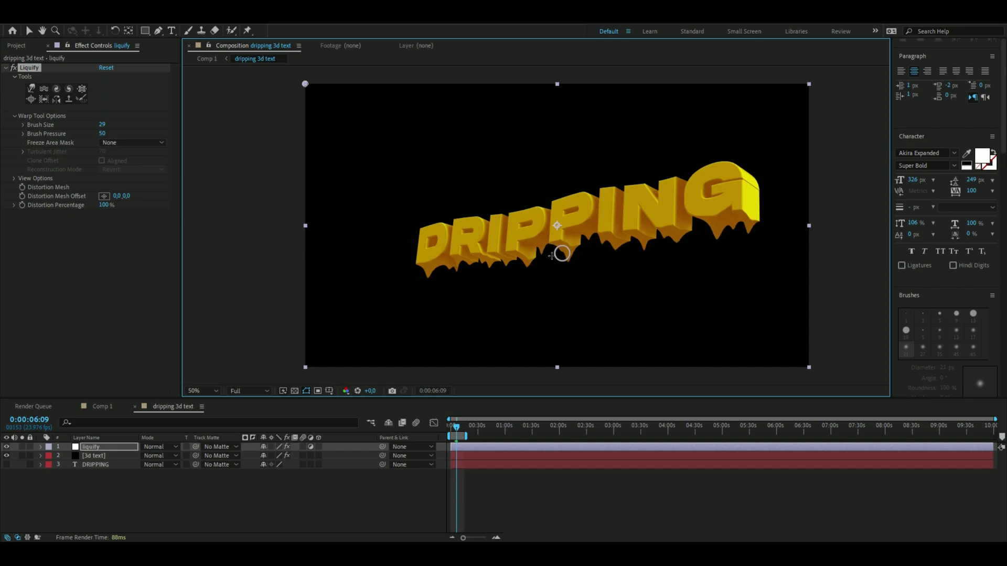
pyautogui.click(6, 68)
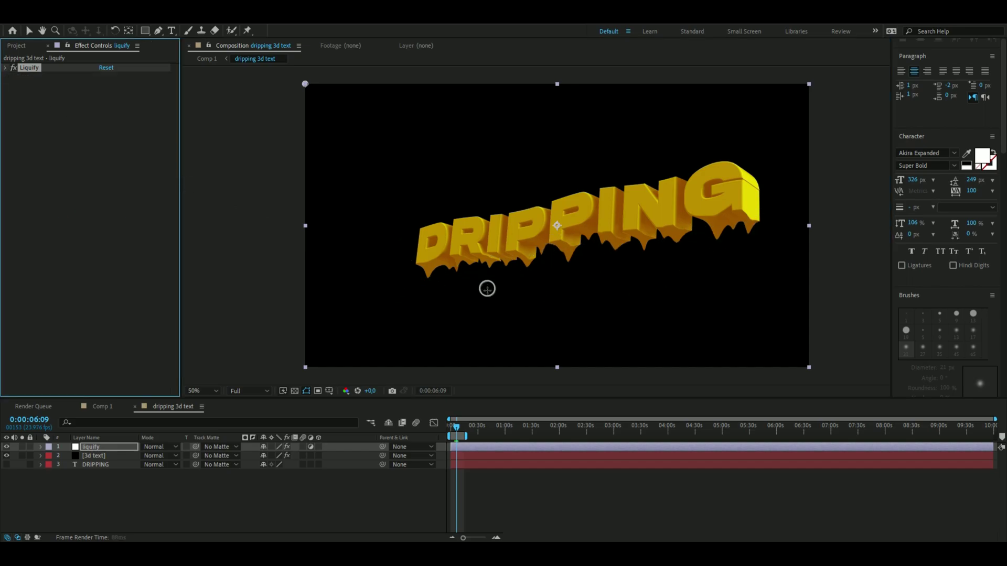
pyautogui.click(851, 328)
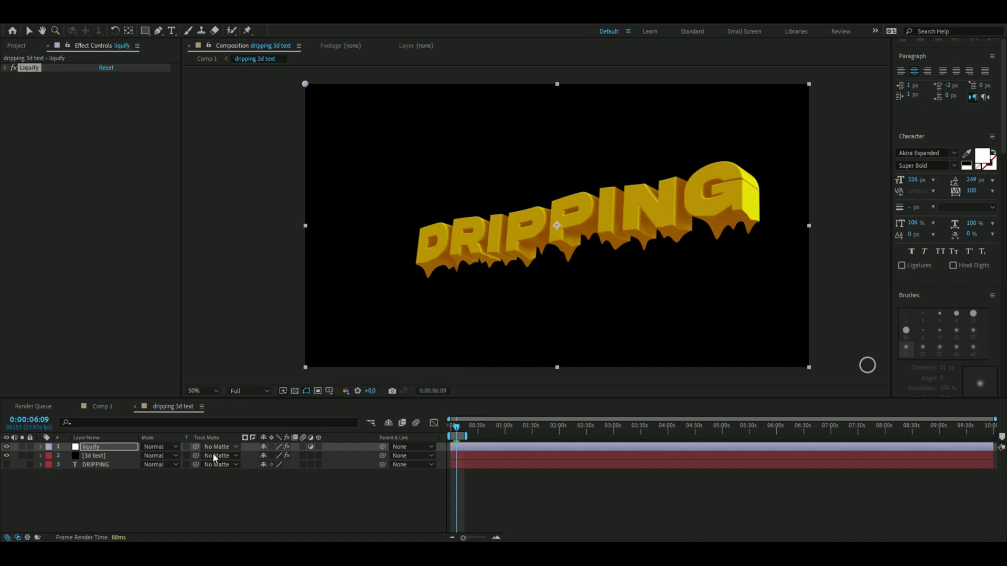
# Step: Add another adjustment layer above the liquify layer and apply Gradient Ramp to it
pyautogui.click(108, 446)
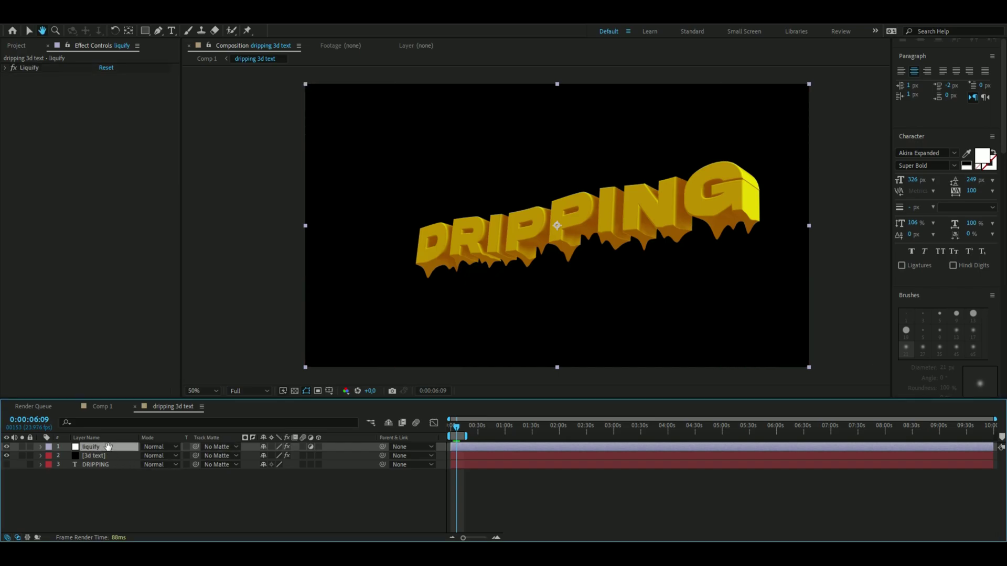
pyautogui.hotkey('ctrl', 'alt', 'y')
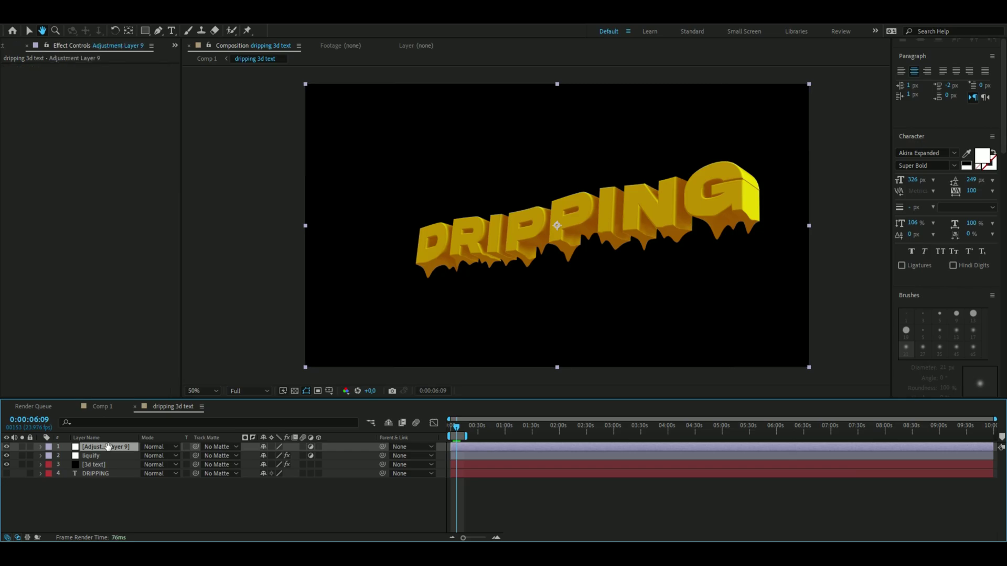
pyautogui.hotkey('ctrl', 'space')
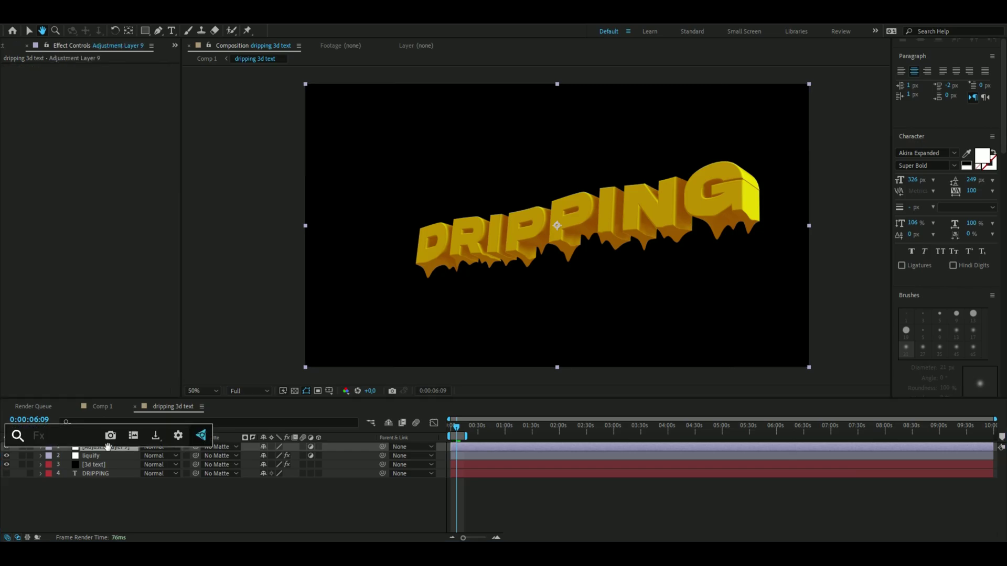
pyautogui.write('grad')
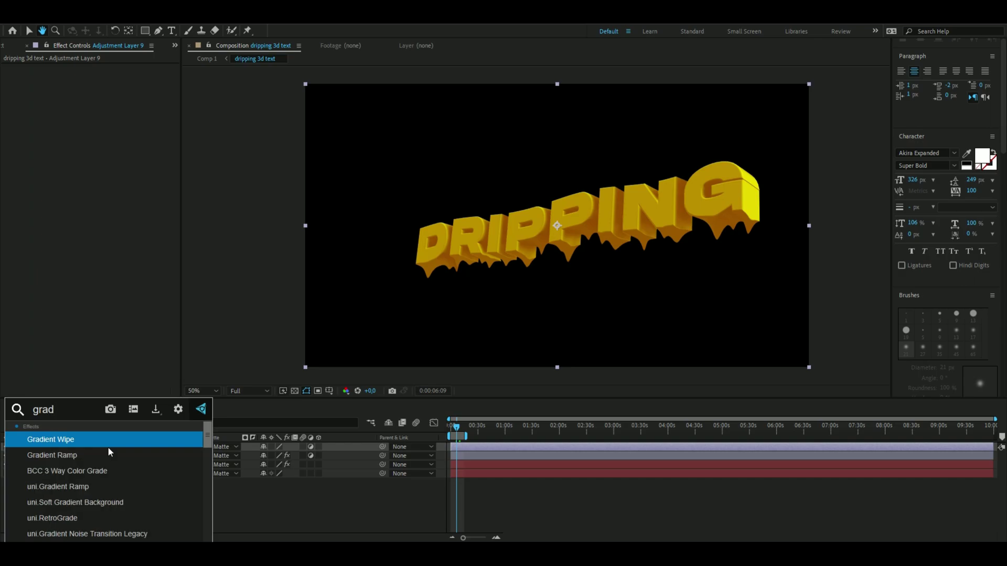
pyautogui.click(108, 446)
# Step: Set the Gradient Ramp's Start of Ramp to 1006, 652
pyautogui.press('BackSpace')
pyautogui.write('1006')
pyautogui.press('Return')
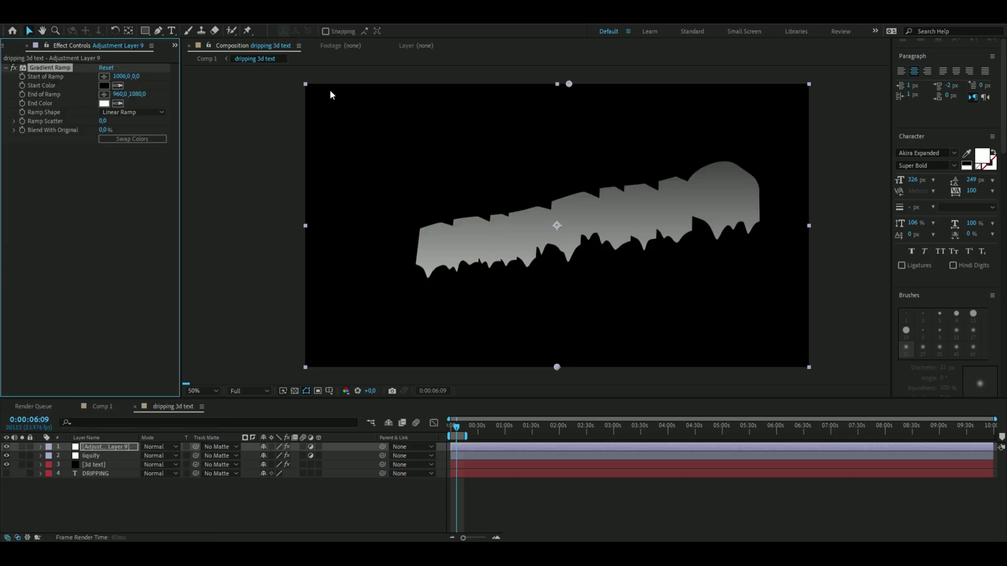
pyautogui.press('Tab')
pyautogui.write('652')
pyautogui.press('Return')
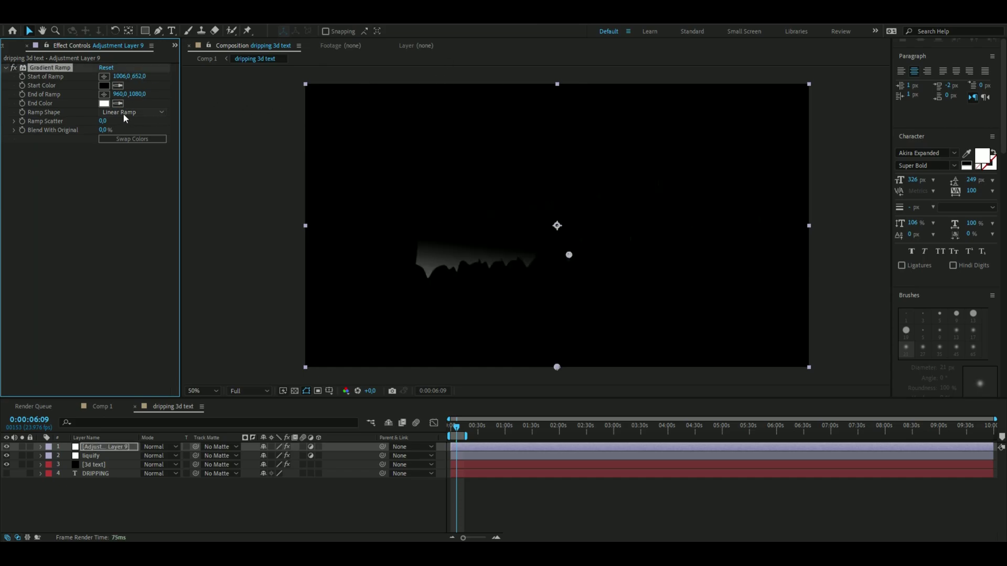
# Step: Place the End of Ramp just above the text's middle at 948, 426 and move the Start of Ramp to 996, 682
pyautogui.click(104, 95)
pyautogui.click(556, 196)
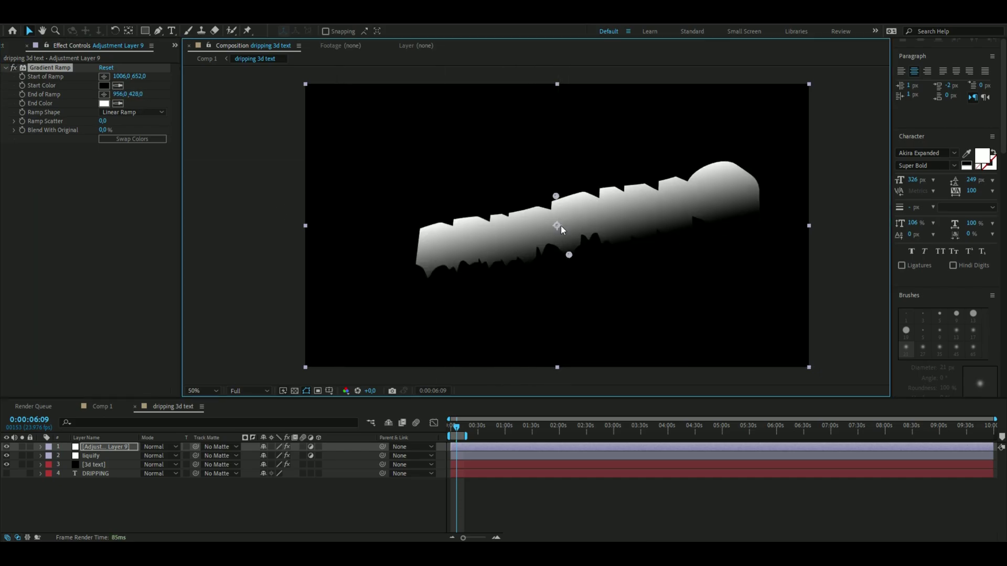
pyautogui.moveTo(569, 256); pyautogui.dragTo(566, 262)
pyautogui.moveTo(556, 196); pyautogui.dragTo(554, 196)
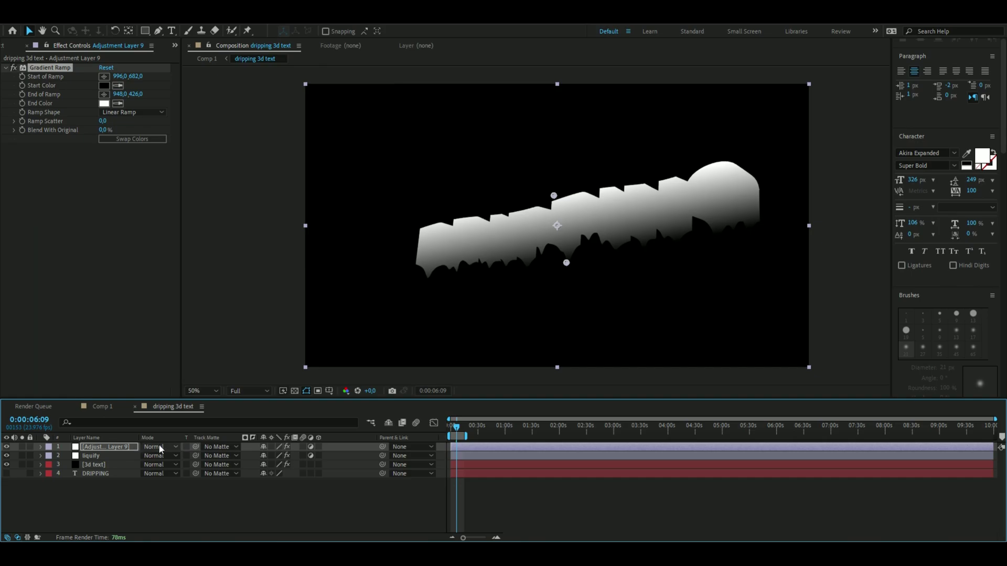
# Step: Set the gradient adjustment layer's blending mode to Overlay and compare the text with that layer hidden and shown
pyautogui.click(160, 448)
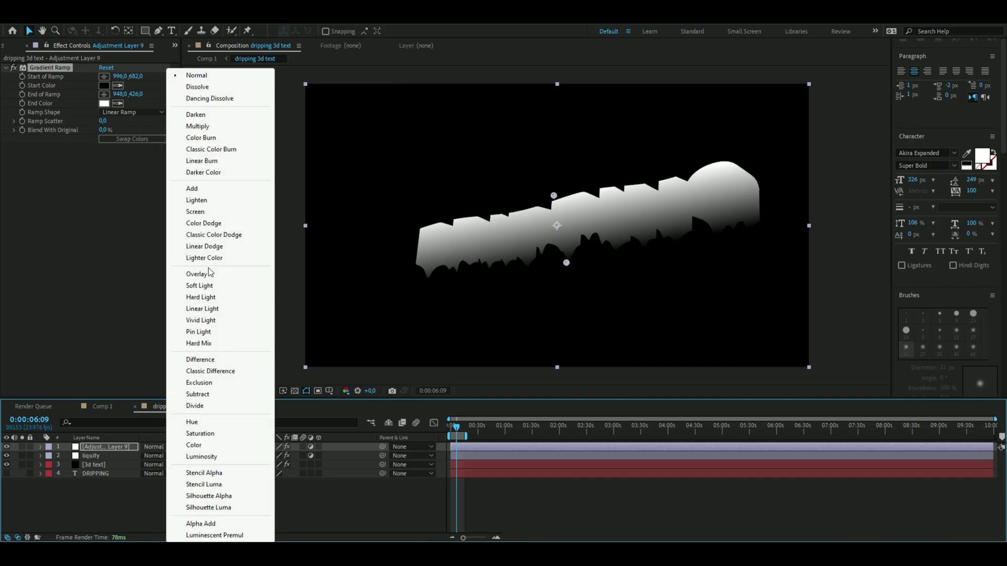
pyautogui.click(216, 274)
pyautogui.click(215, 276)
pyautogui.scroll(1, 785, 286)
pyautogui.scroll(-1, 785, 286)
pyautogui.click(6, 447)
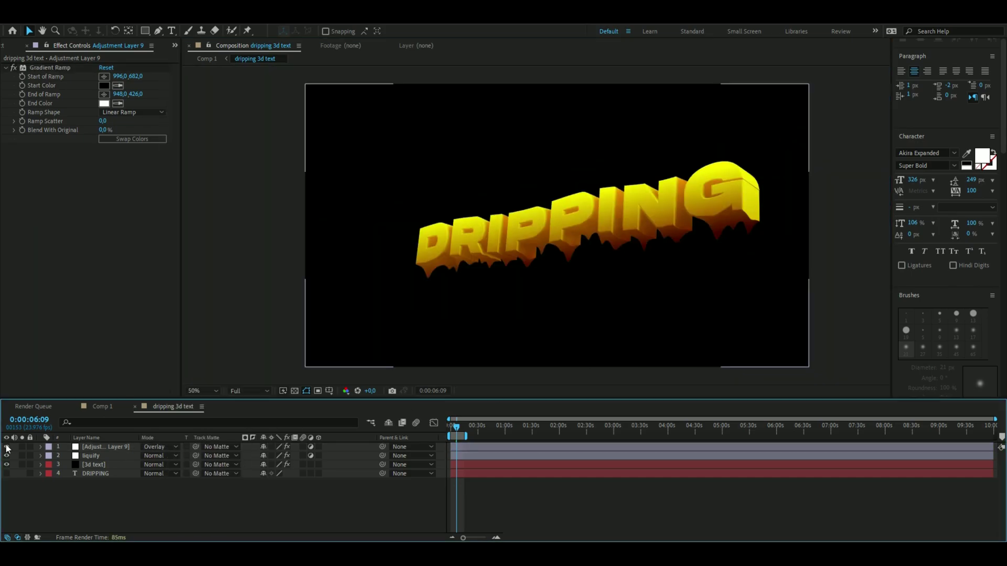
pyautogui.click(6, 447)
pyautogui.click(7, 447)
pyautogui.click(6, 447)
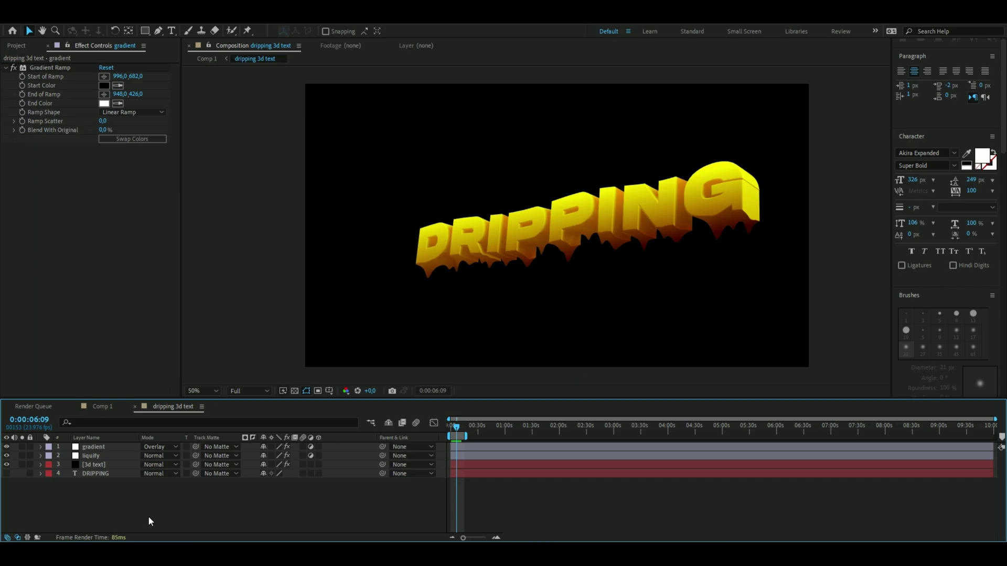
# Step: Add another adjustment layer above the gradient layer and apply the Cartoon effect to it
pyautogui.hotkey('ctrl', 'alt', 'y')
pyautogui.hotkey('ctrl', 'space')
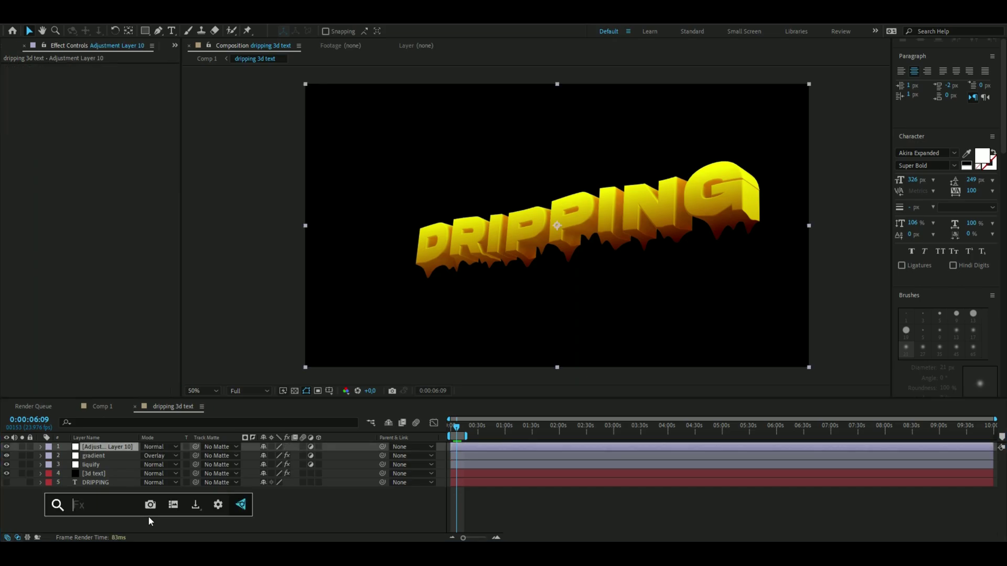
pyautogui.write('ca')
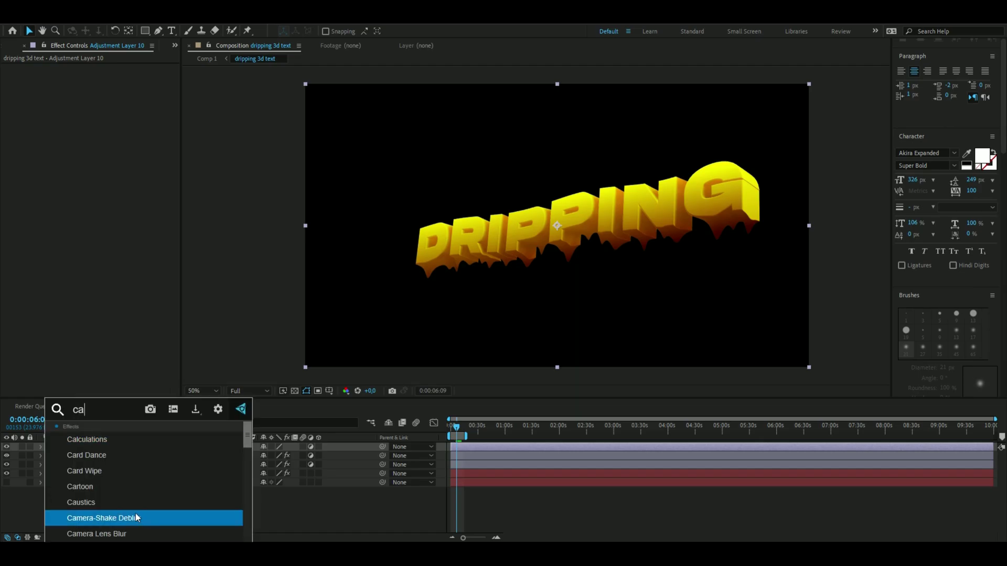
pyautogui.click(132, 487)
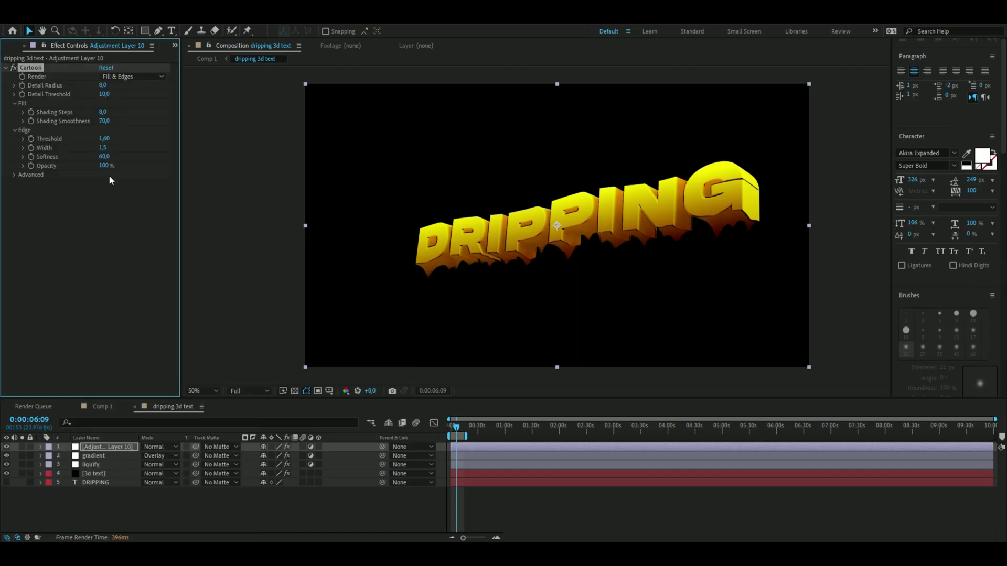
# Step: Set the Cartoon effect's Detail Radius to 0 and its Shading Steps to 2
pyautogui.click(104, 85)
pyautogui.press('Tab')
pyautogui.press('Tab')
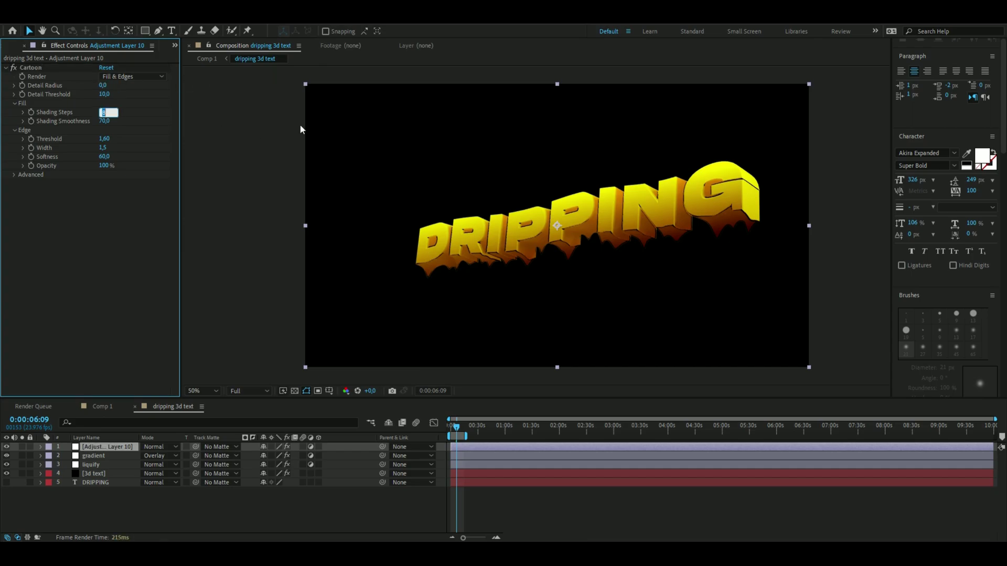
pyautogui.write('2')
pyautogui.press('Tab')
pyautogui.press('Tab')
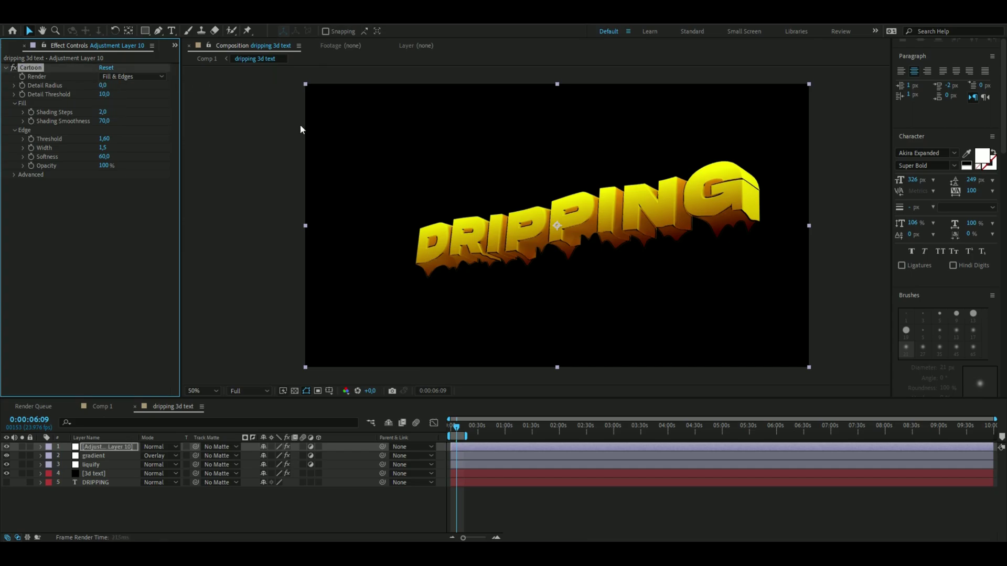
# Step: Set the Cartoon edge Threshold to 10, Width to 0,2 and Softness to 0
pyautogui.write('10')
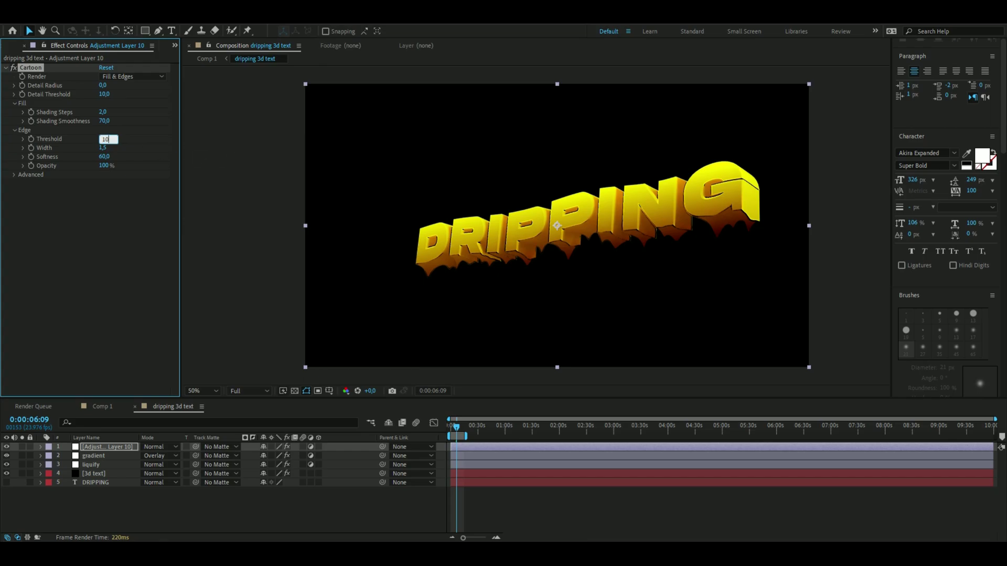
pyautogui.press('Tab')
pyautogui.write('0,2')
pyautogui.press('Tab')
pyautogui.write('0')
pyautogui.press('Return')
# Step: Set the Cartoon effect's advanced Edge Enhancement and Edge Black Level to 1
pyautogui.click(14, 174)
pyautogui.click(102, 192)
pyautogui.write('1')
pyautogui.press('Return')
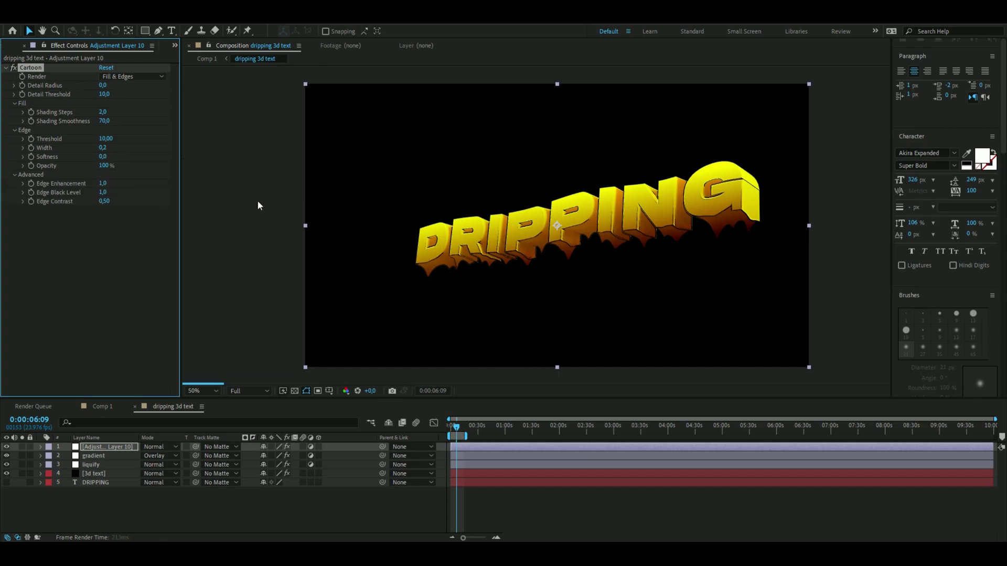
# Step: Examine the cartoon outlines and texture on the letters and drips up close
pyautogui.scroll(2, 773, 269)
pyautogui.scroll(-2, 722, 260)
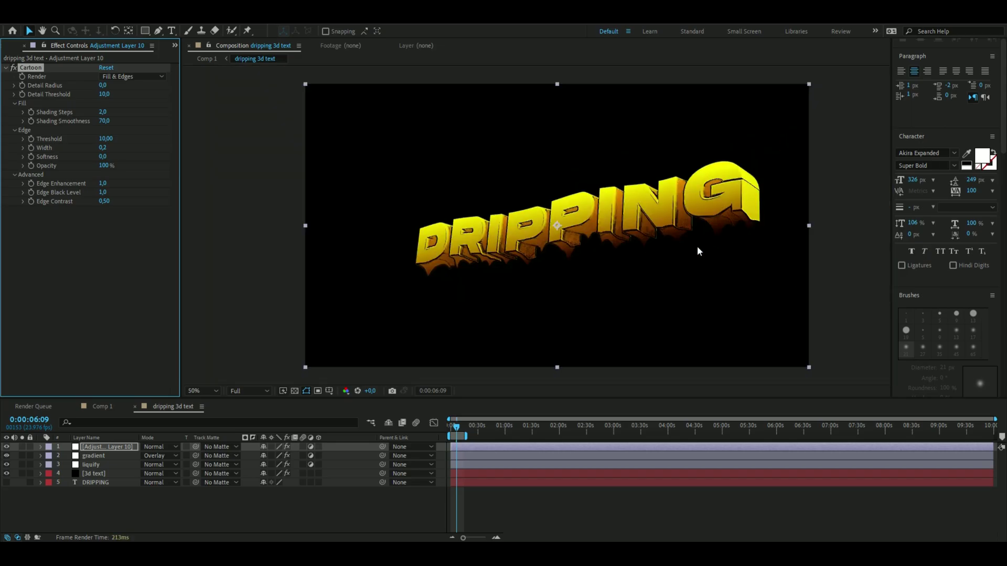
pyautogui.scroll(3, 697, 247)
pyautogui.scroll(-4, 728, 246)
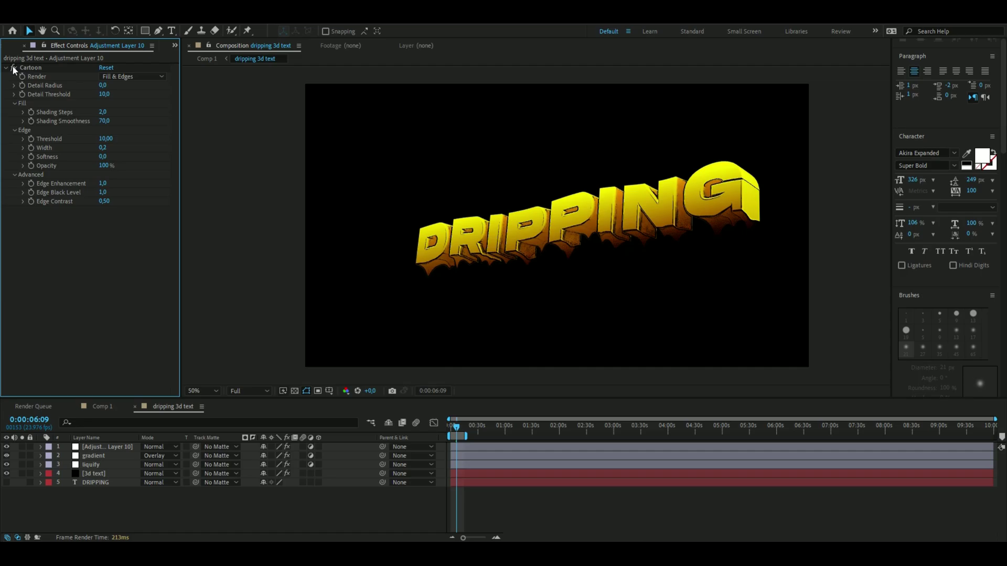
pyautogui.scroll(4, 612, 247)
pyautogui.moveTo(461, 157); pyautogui.dragTo(529, 225)
pyautogui.moveTo(598, 209); pyautogui.dragTo(423, 262)
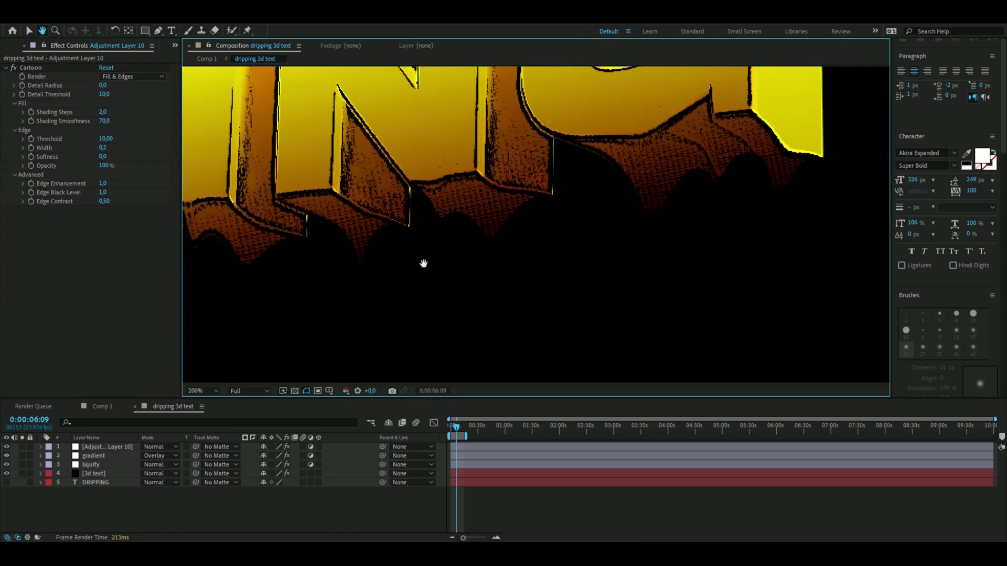
pyautogui.scroll(-2, 672, 122)
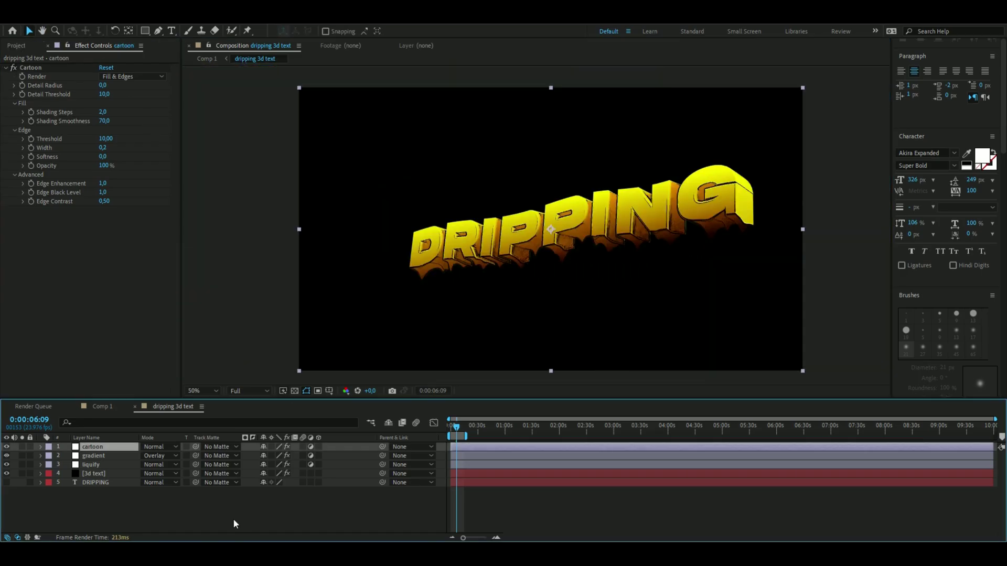
# Step: Add an adjustment layer above the cartoon layer, apply Sharpen to it and set Sharpen Amount to 10
pyautogui.hotkey('ctrl', 'alt', 'y')
pyautogui.hotkey('ctrl', 'space')
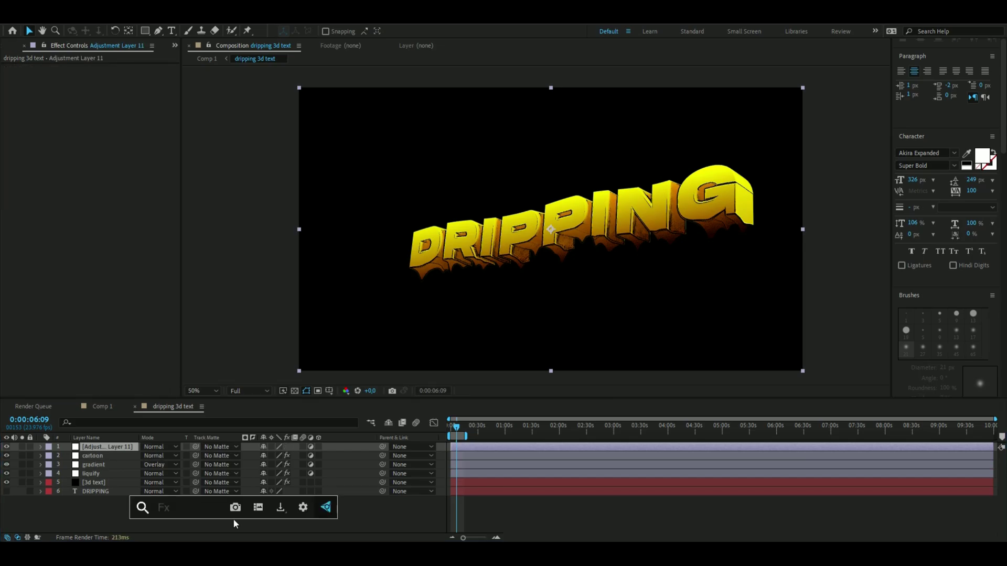
pyautogui.write('shar')
pyautogui.press('Return')
pyautogui.click(101, 77)
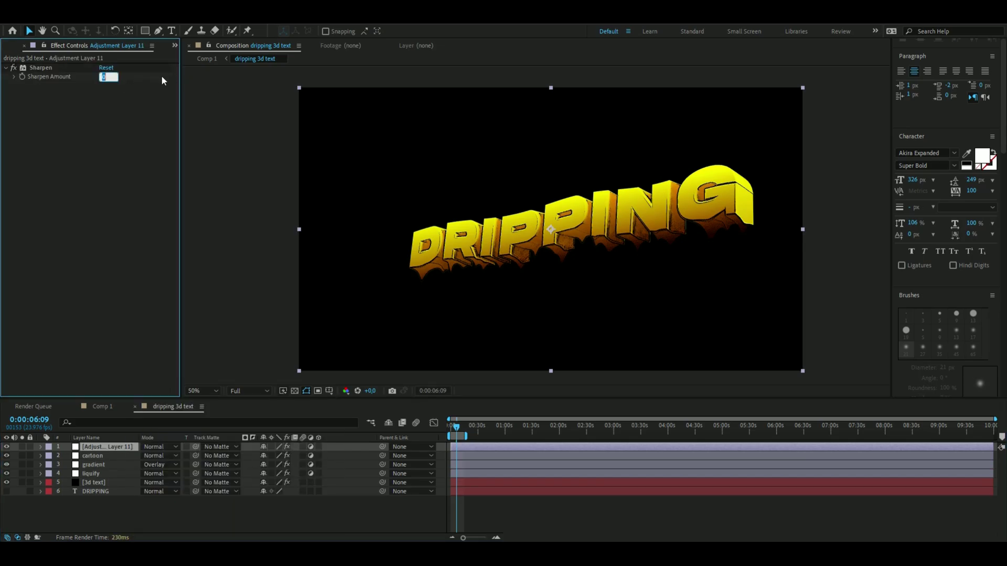
pyautogui.press('BackSpace')
pyautogui.write('10')
pyautogui.press('Return')
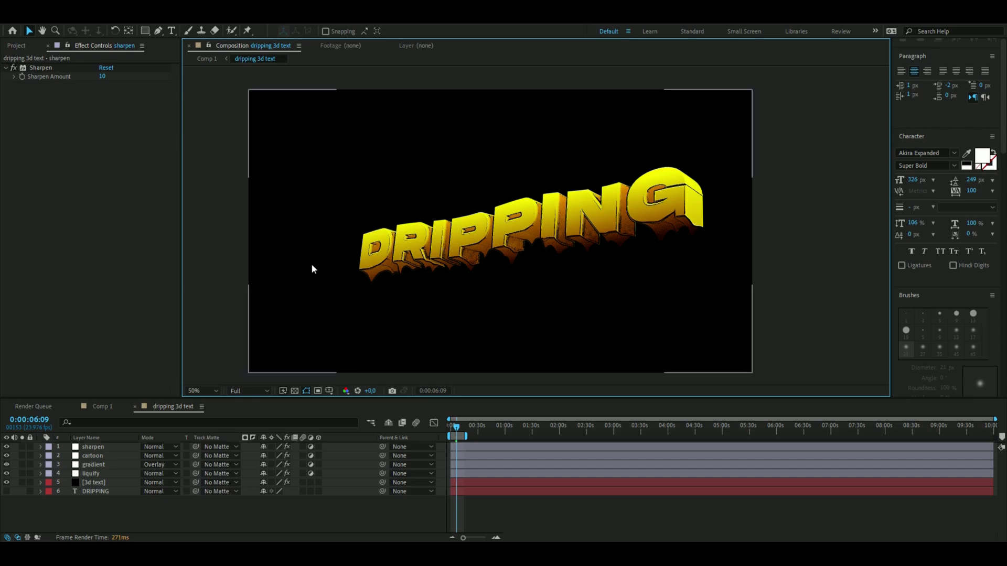
# Step: Draw an open path on a new shape layer with the Pen tool, running through the middle of the whole DRIPPING word
pyautogui.click(159, 31)
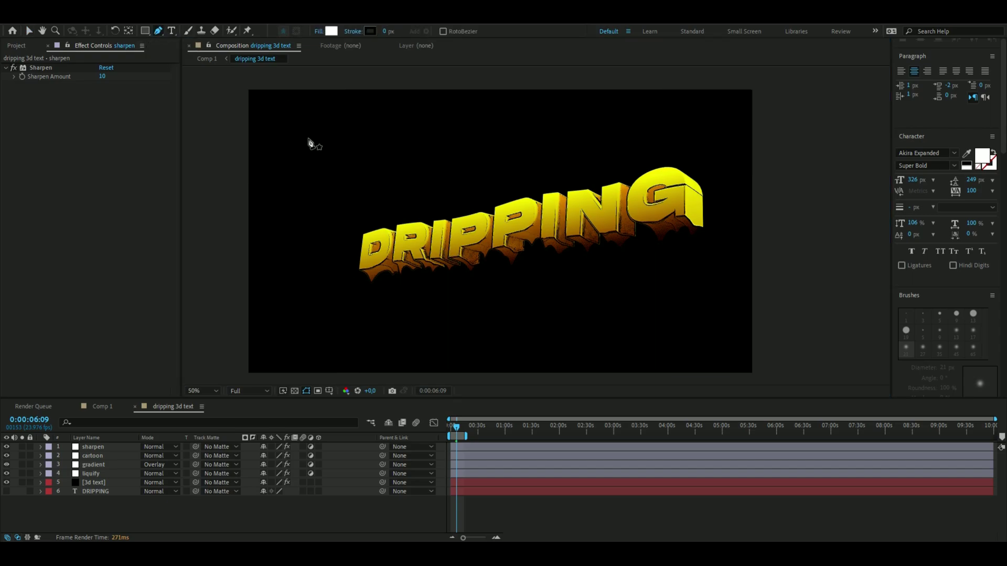
pyautogui.click(344, 254)
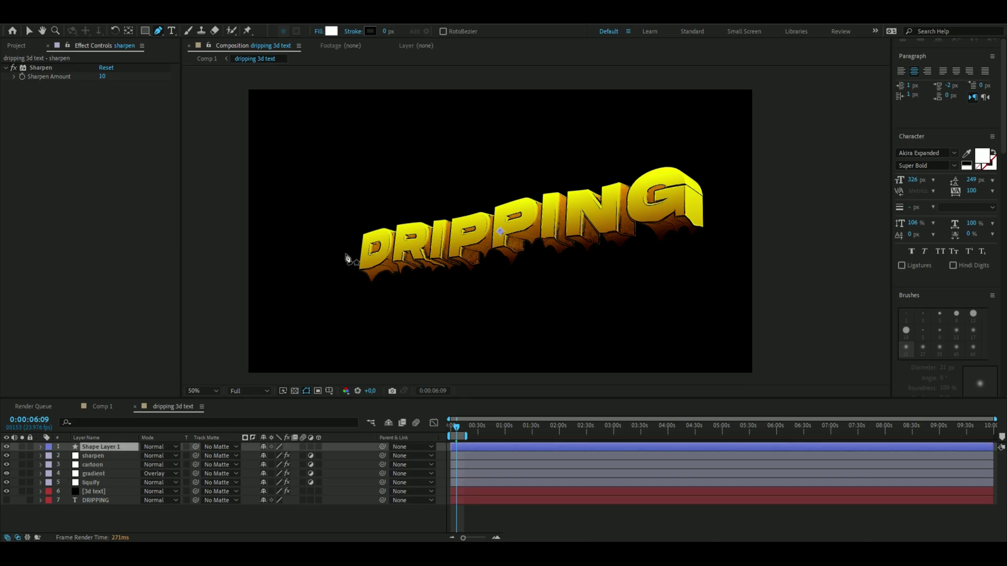
pyautogui.moveTo(363, 256); pyautogui.dragTo(715, 191)
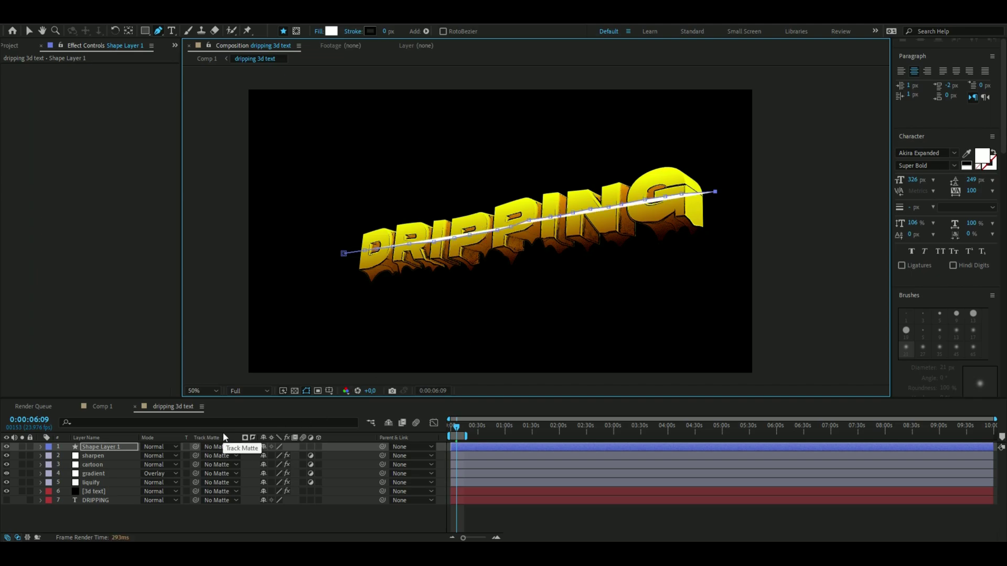
# Step: Change the stroke color of the new shape layer's path to white
pyautogui.click(41, 447)
pyautogui.click(51, 456)
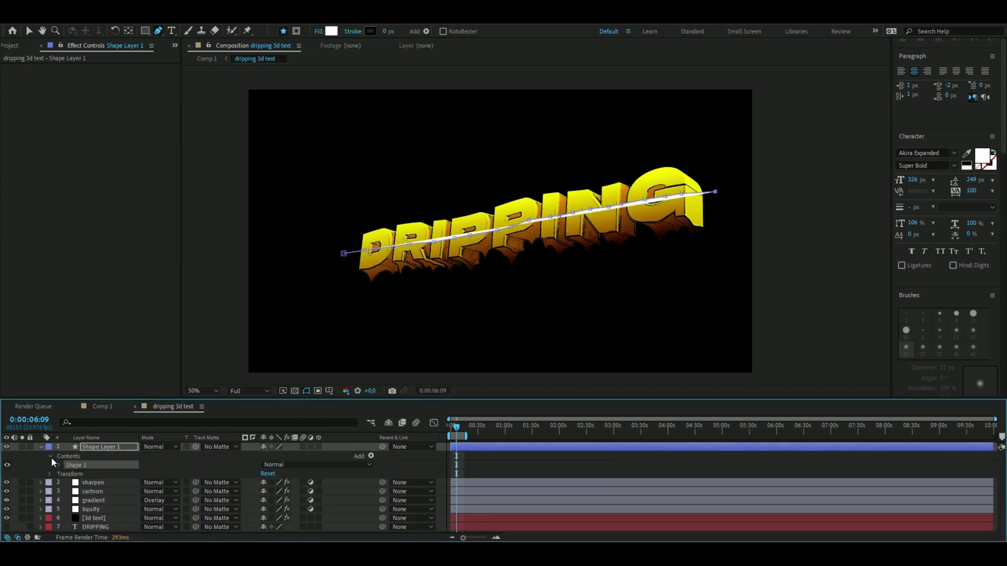
pyautogui.click(59, 465)
pyautogui.click(67, 483)
pyautogui.scroll(-2, 92, 489)
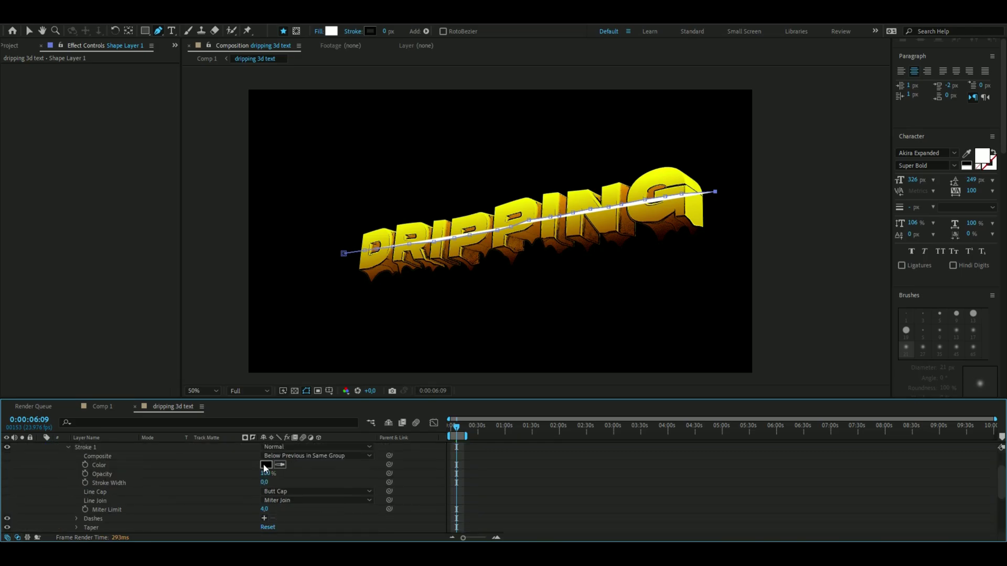
pyautogui.click(266, 465)
pyautogui.moveTo(104, 173); pyautogui.dragTo(2, 68)
pyautogui.click(260, 156)
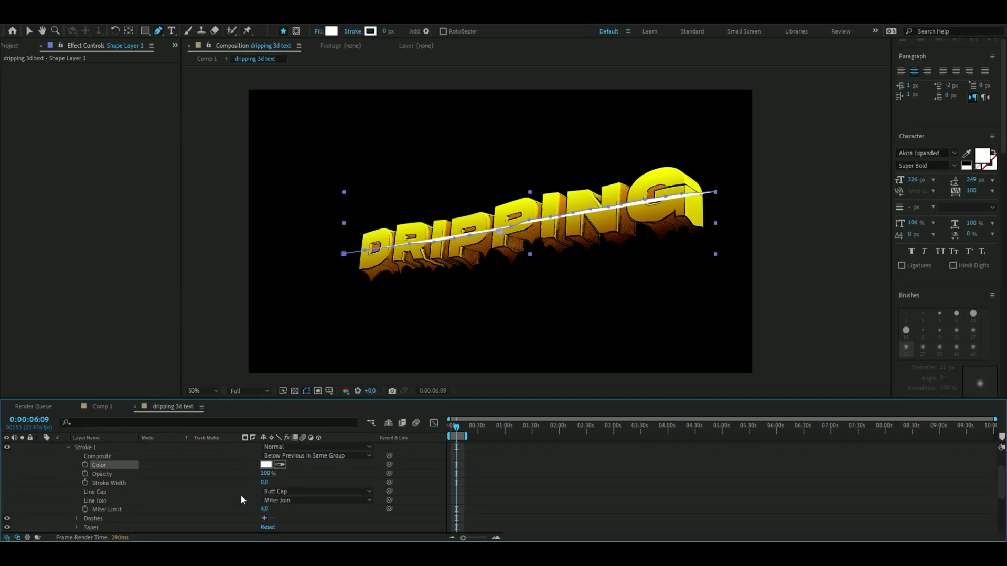
# Step: Set the shape layer's Stroke Width to 266 so the white band covers the text
pyautogui.click(264, 482)
pyautogui.write('266')
pyautogui.press('Return')
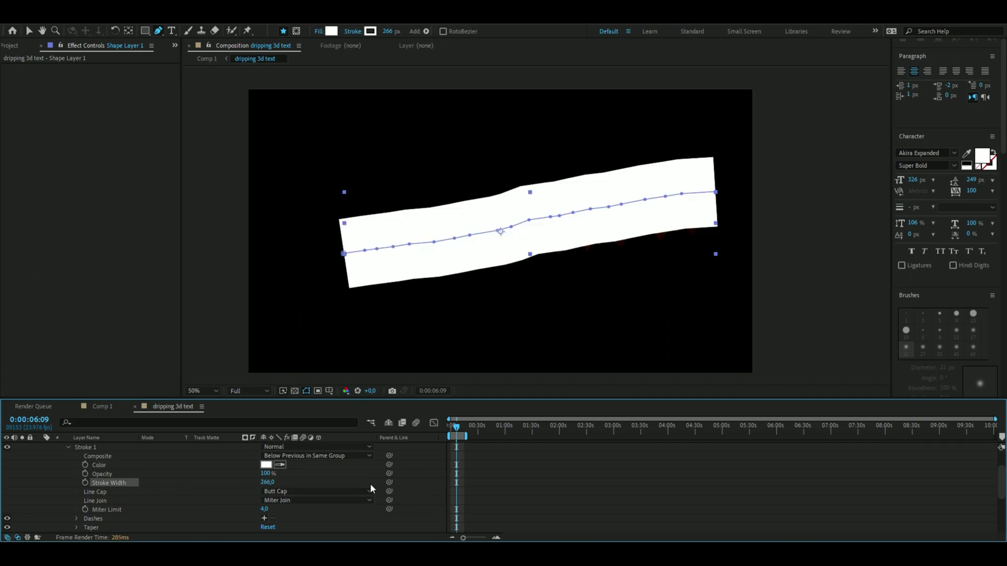
pyautogui.click(40, 447)
# Step: Duplicate the 3d text layer and use the upper copy as the shape layer's track matte
pyautogui.click(97, 490)
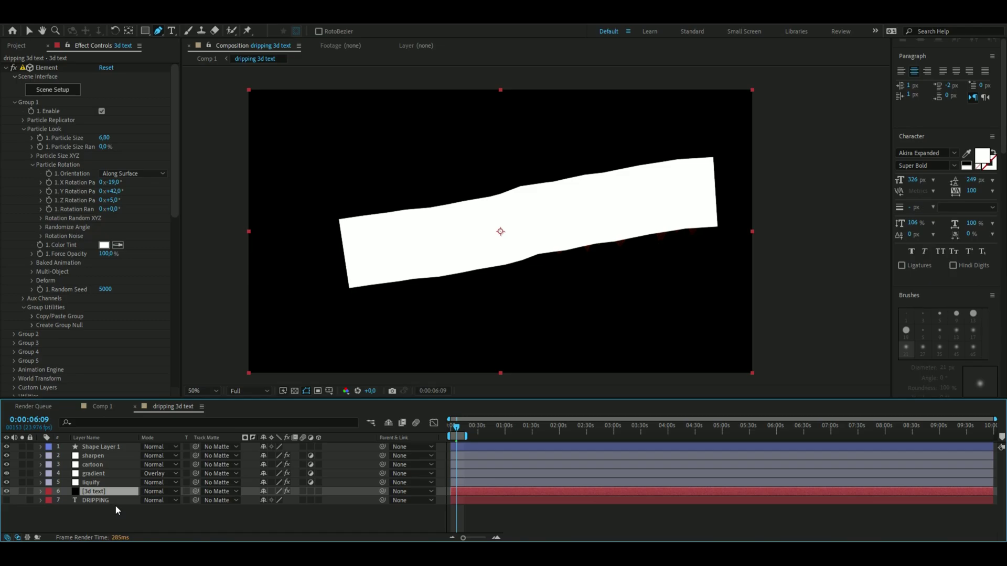
pyautogui.hotkey('ctrl', 'd')
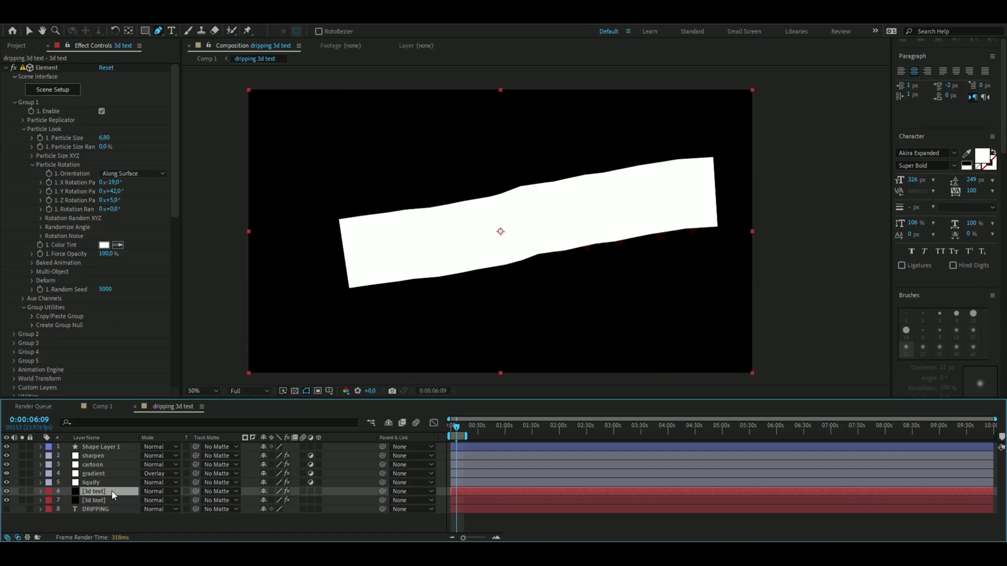
pyautogui.click(212, 448)
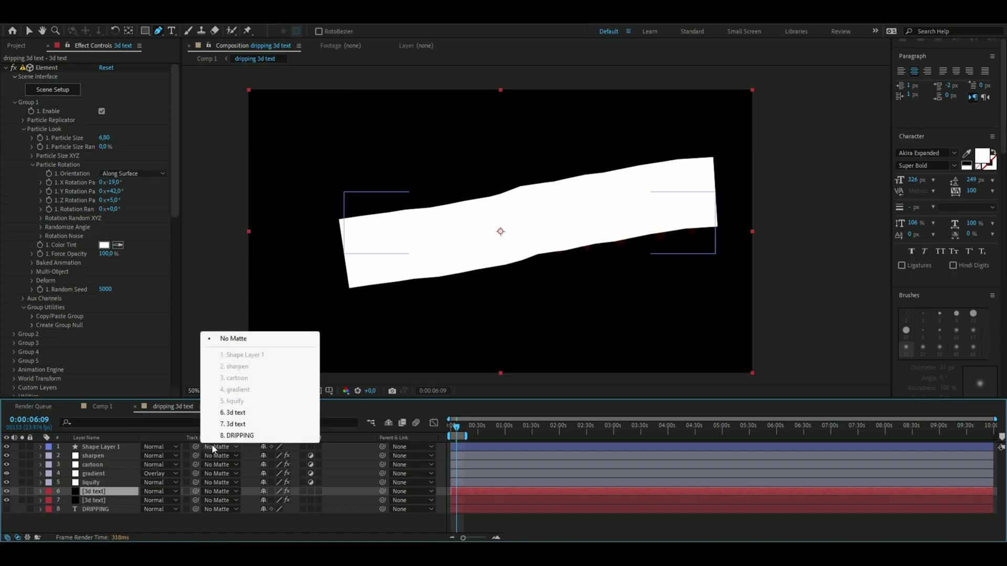
pyautogui.click(229, 414)
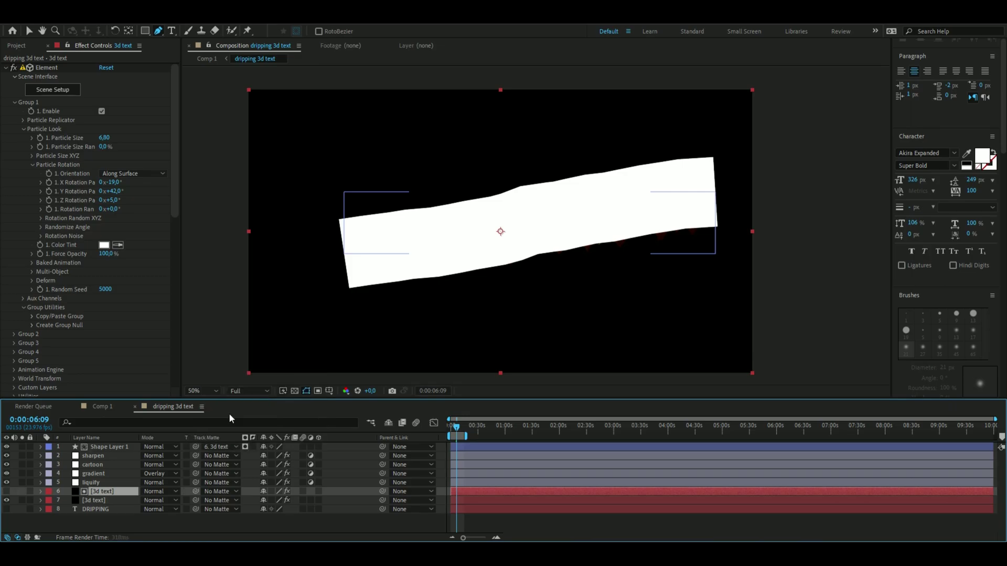
# Step: Move the shape layer up to Position 960, 413 so it covers only the upper part of the letters
pyautogui.click(115, 446)
pyautogui.click(40, 447)
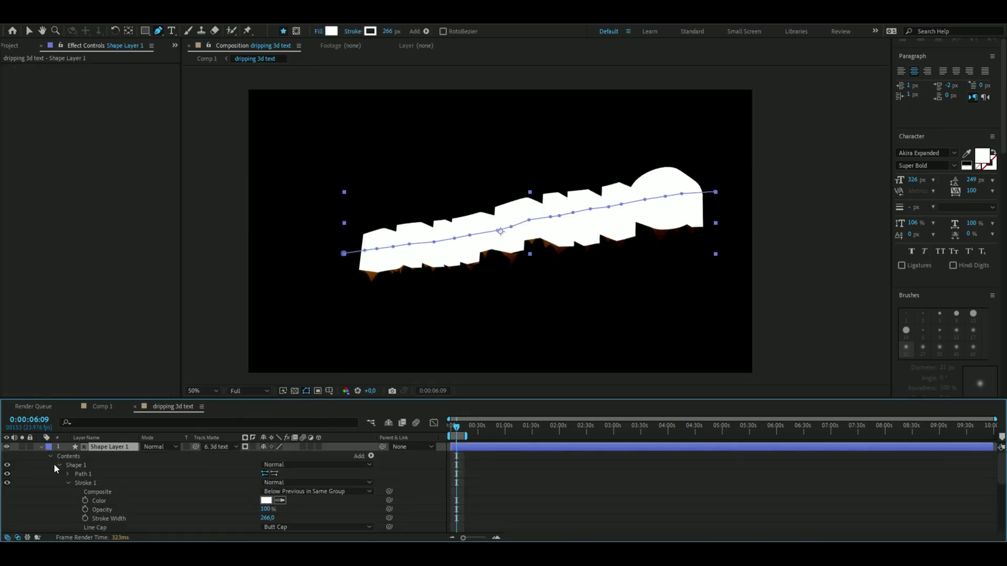
pyautogui.scroll(-3, 53, 486)
pyautogui.click(49, 519)
pyautogui.scroll(-2, 53, 504)
pyautogui.moveTo(281, 501); pyautogui.dragTo(226, 499)
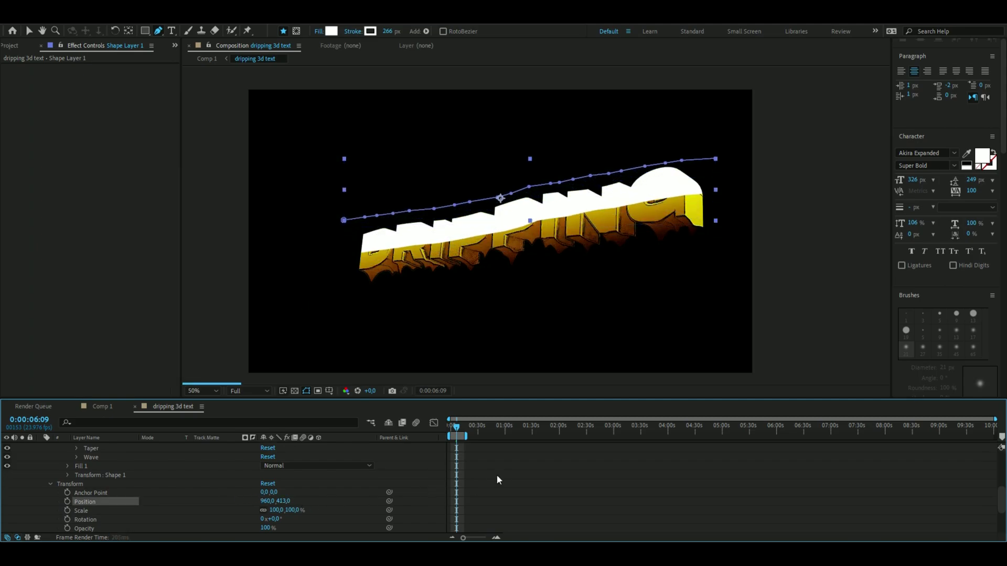
pyautogui.scroll(5, 503, 464)
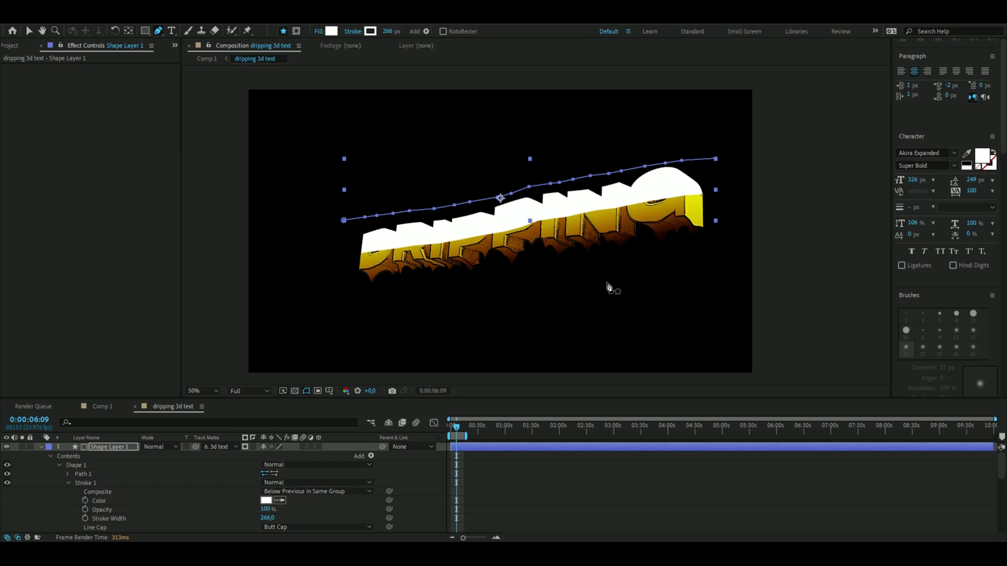
# Step: Apply Fast Box Blur with Blur Radius 10 to the shape layer and set its blending mode to Soft Light
pyautogui.click(125, 446)
pyautogui.hotkey('ctrl', 'space')
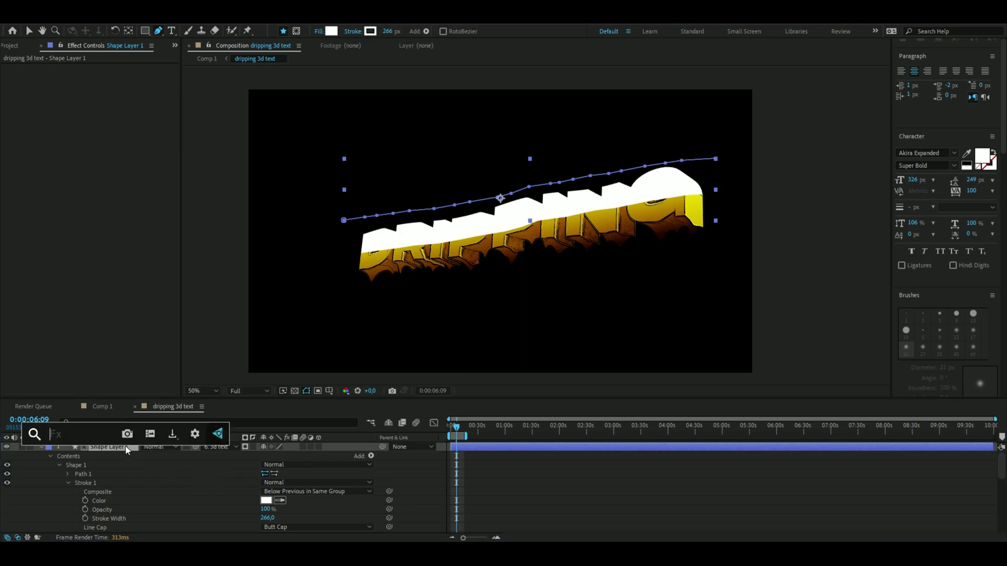
pyautogui.write('fast')
pyautogui.press('Return')
pyautogui.click(102, 76)
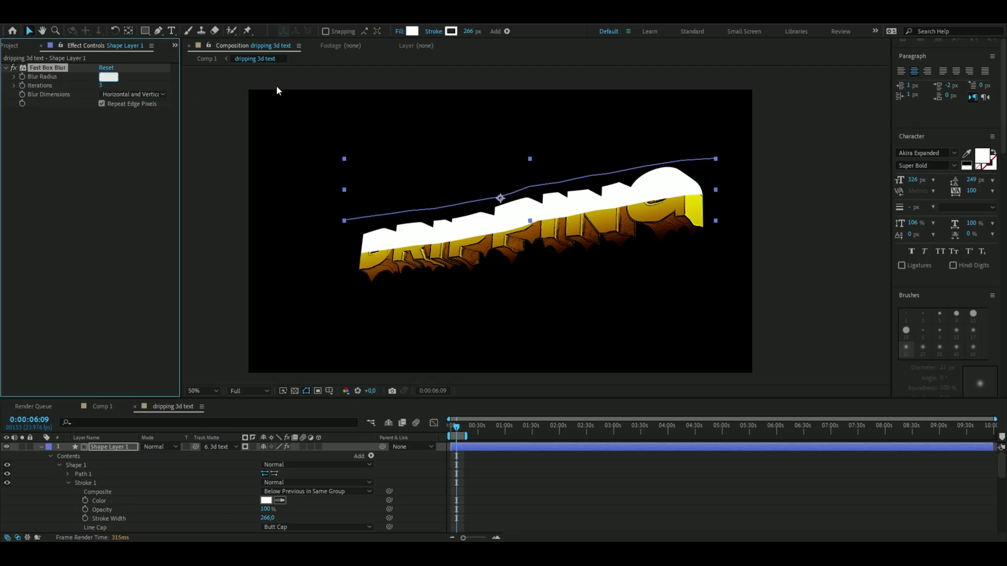
pyautogui.press('Return')
pyautogui.click(158, 447)
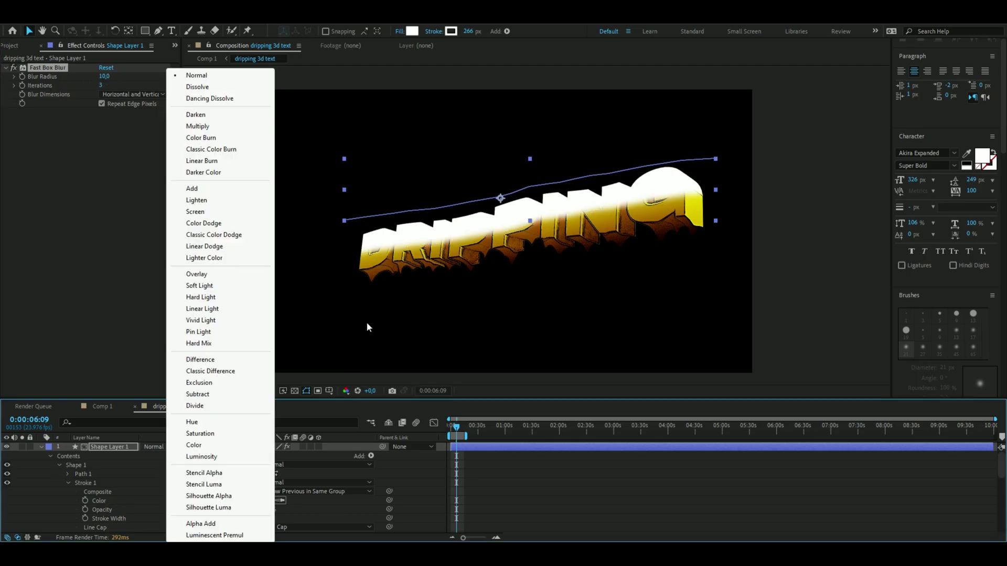
pyautogui.click(211, 290)
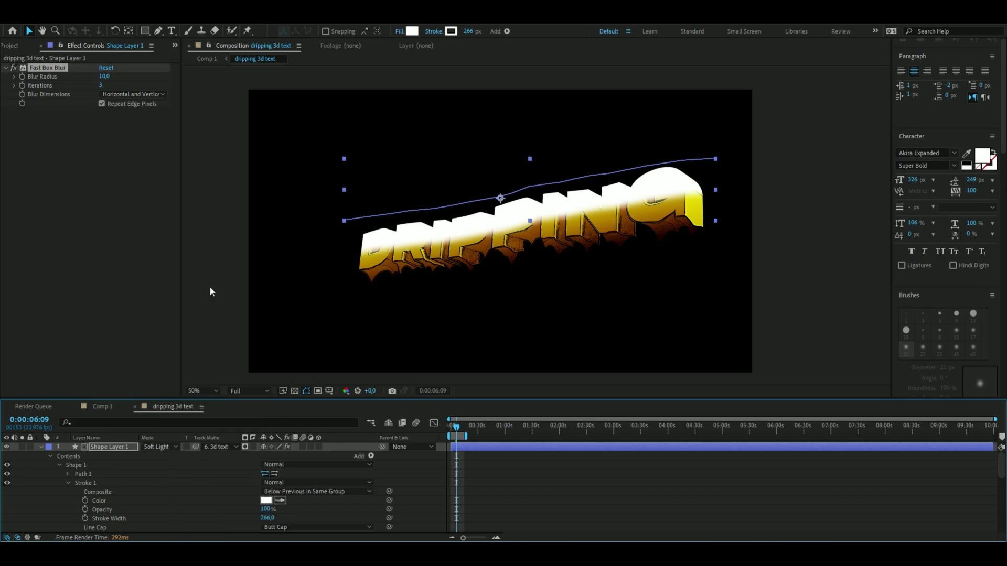
# Step: Set the Fast Box Blur radius on the shape layer to 15
pyautogui.click(653, 260)
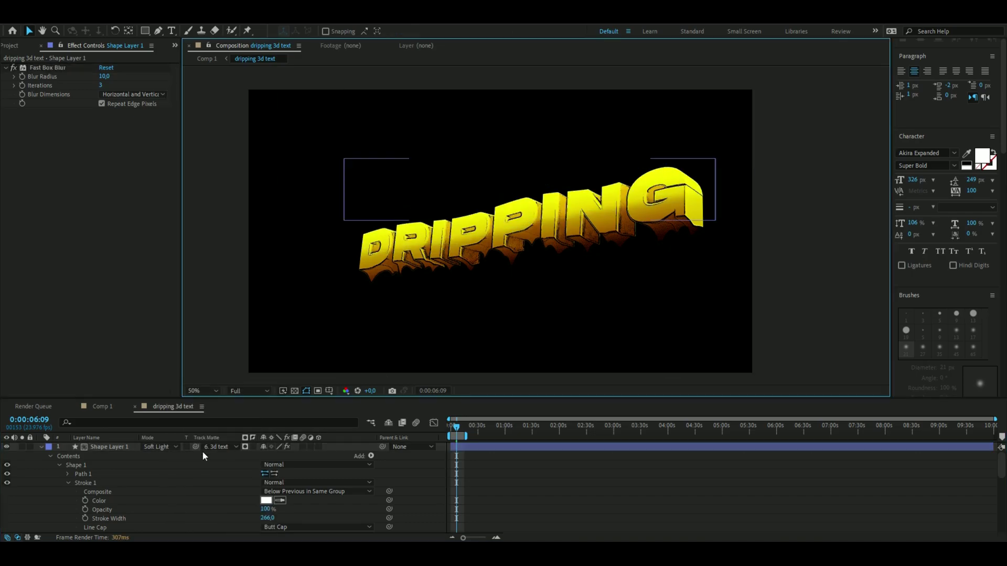
pyautogui.click(105, 76)
pyautogui.write('1')
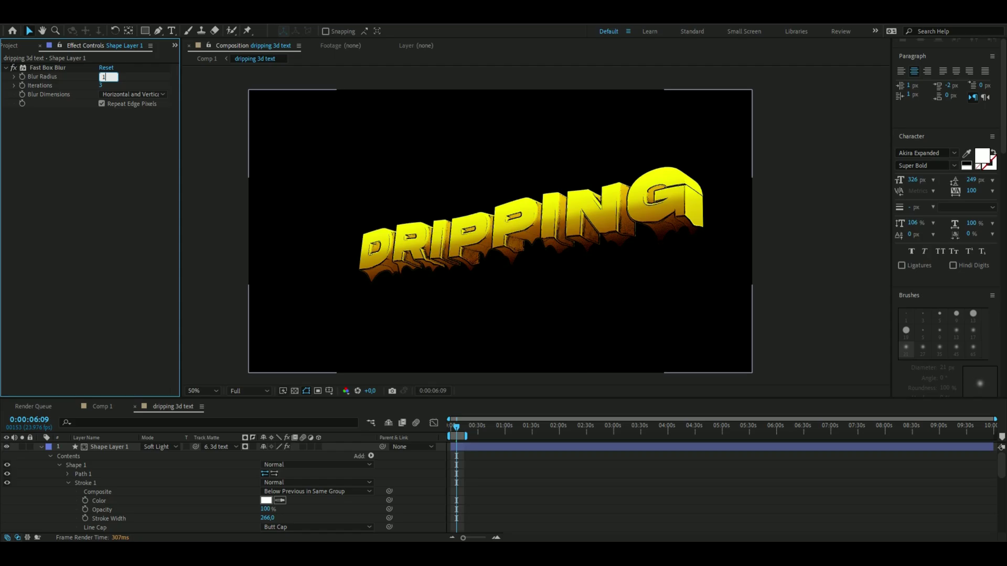
pyautogui.write('35')
pyautogui.press('Return')
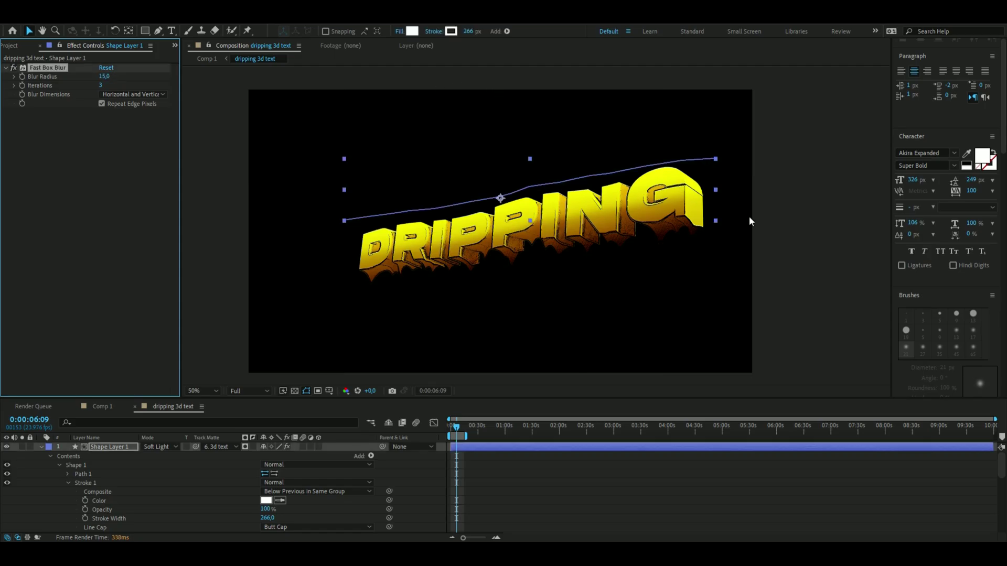
pyautogui.click(734, 214)
# Step: Add an adjustment layer above the shape layer and apply the Deep Glow effect to it
pyautogui.click(116, 447)
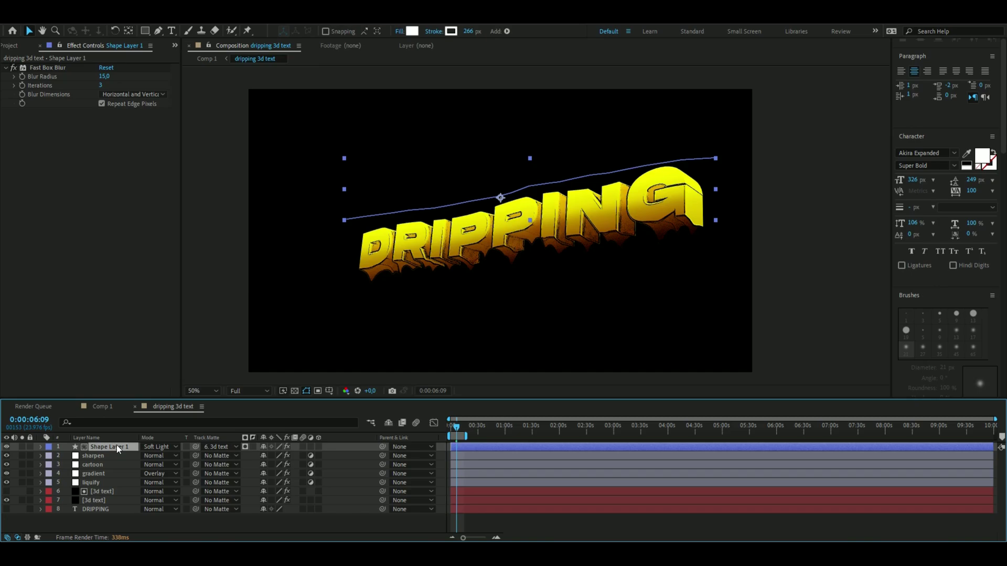
pyautogui.hotkey('ctrl', 'alt', 'y')
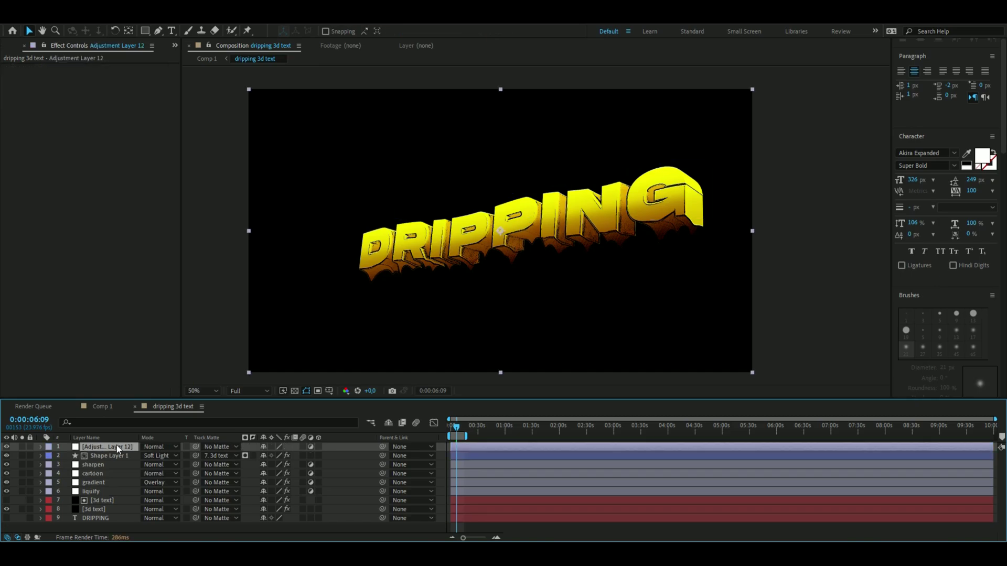
pyautogui.hotkey('ctrl', 'space')
pyautogui.write('d')
pyautogui.press('Return')
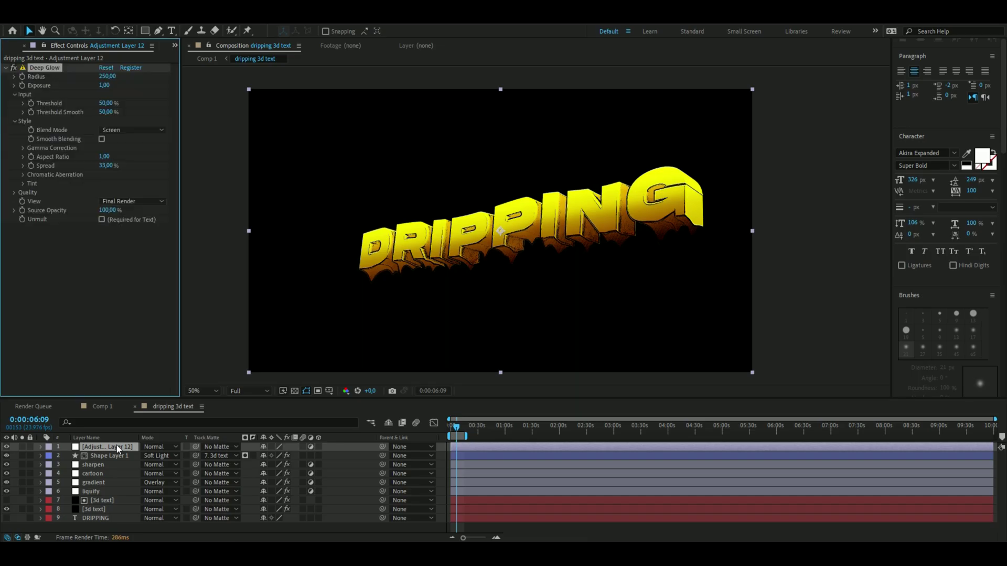
# Step: Set Deep Glow to Radius 558, Exposure 0.5 and Threshold 0%, with Smooth Blending enabled
pyautogui.click(107, 76)
pyautogui.write('558')
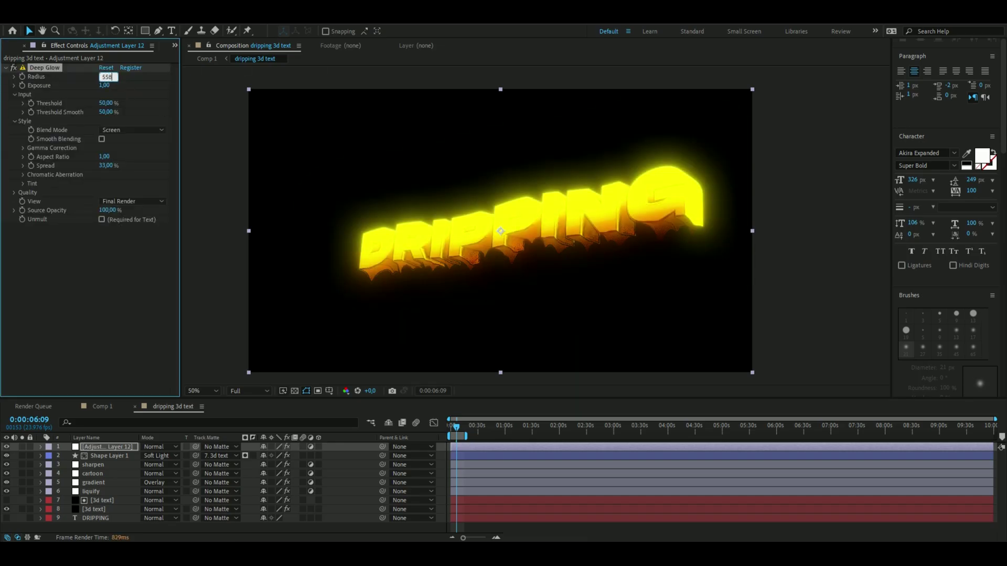
pyautogui.press('Return')
pyautogui.click(106, 86)
pyautogui.write('0.5')
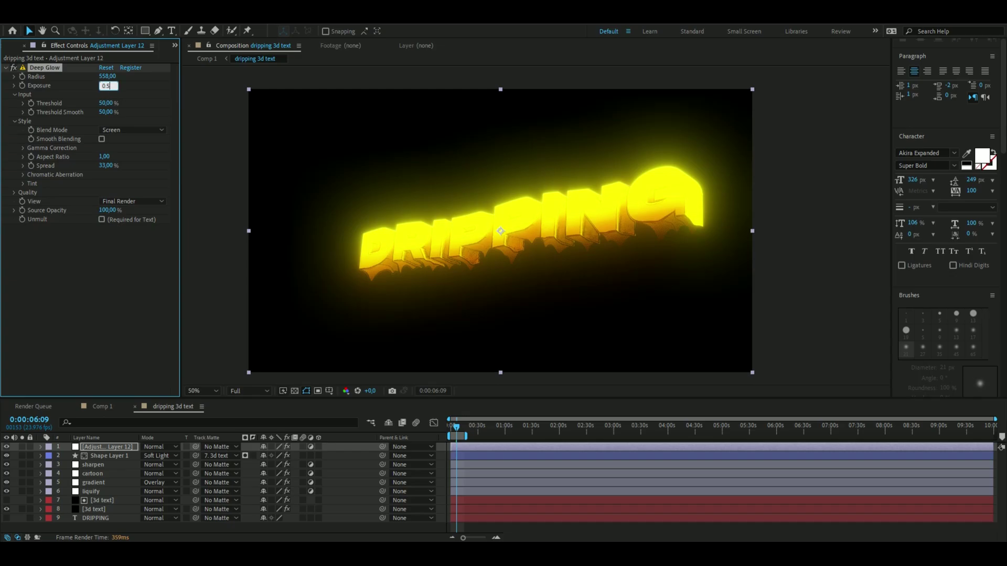
pyautogui.press('Return')
pyautogui.click(102, 139)
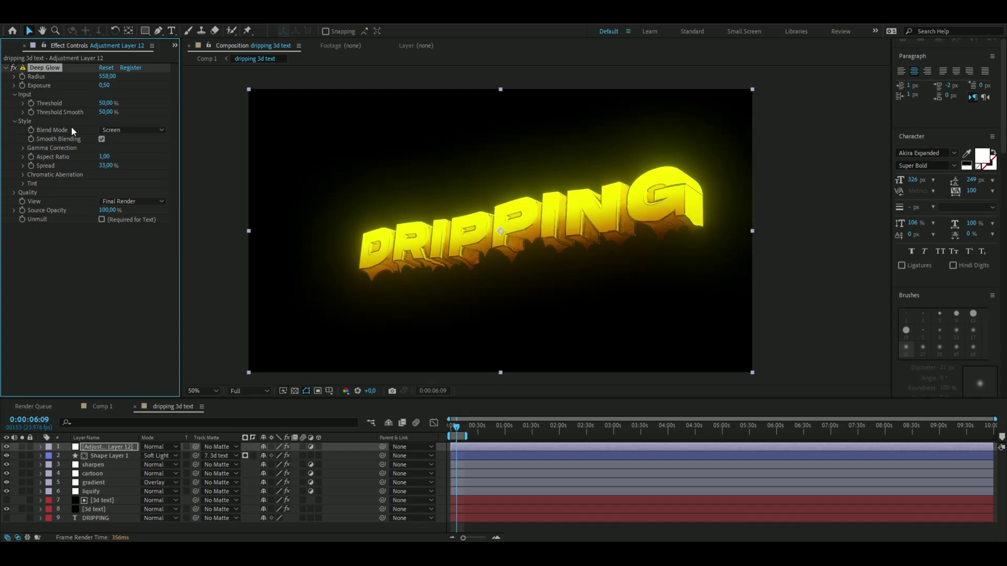
pyautogui.click(105, 103)
pyautogui.write('0')
pyautogui.press('Return')
pyautogui.hotkey('ctrl', 'shift', 'a')
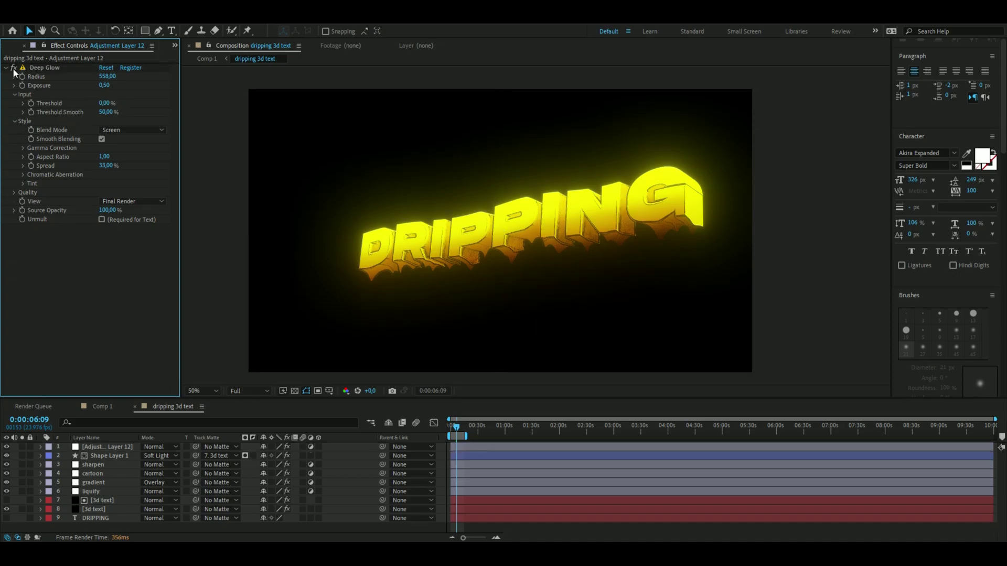
# Step: Rename the glow adjustment layer as "deep glow"
pyautogui.click(121, 447)
pyautogui.press('Return')
pyautogui.write('deep glow')
# Step: Add an adjustment layer named "noise" above the deep glow layer and apply the Noise effect to it
pyautogui.press('Return')
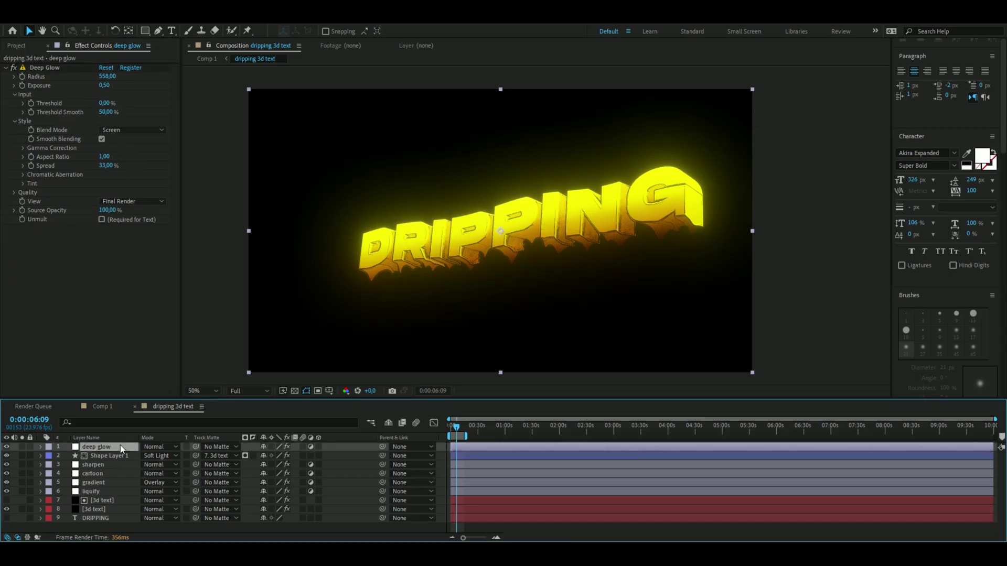
pyautogui.hotkey('ctrl', 'alt', 'y')
pyautogui.hotkey('ctrl', 'space')
pyautogui.write('noise')
pyautogui.press('Return')
pyautogui.click(105, 76)
pyautogui.write('5')
pyautogui.press('Return')
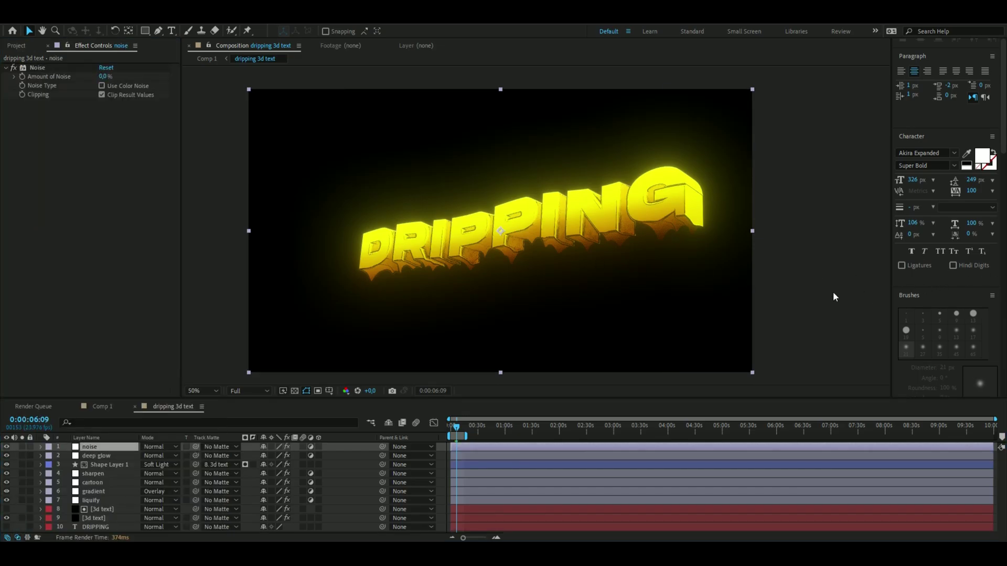
pyautogui.click(848, 197)
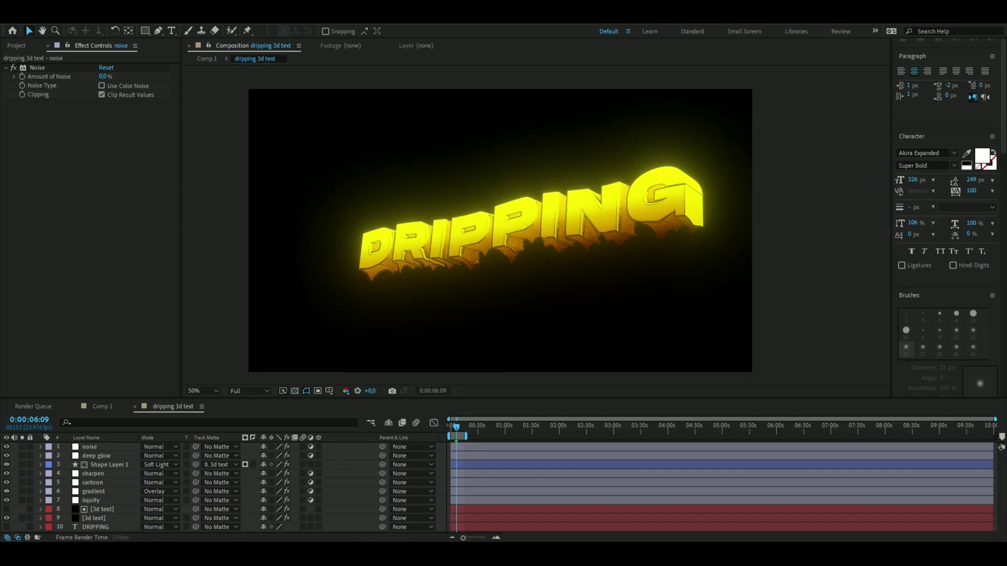
# Step: Add the Music vizulaiser bg.avi clip as the top layer, matte it with the upper 3d text layer and set its blending mode to Subtract
pyautogui.moveTo(605, 472); pyautogui.dragTo(469, 477)
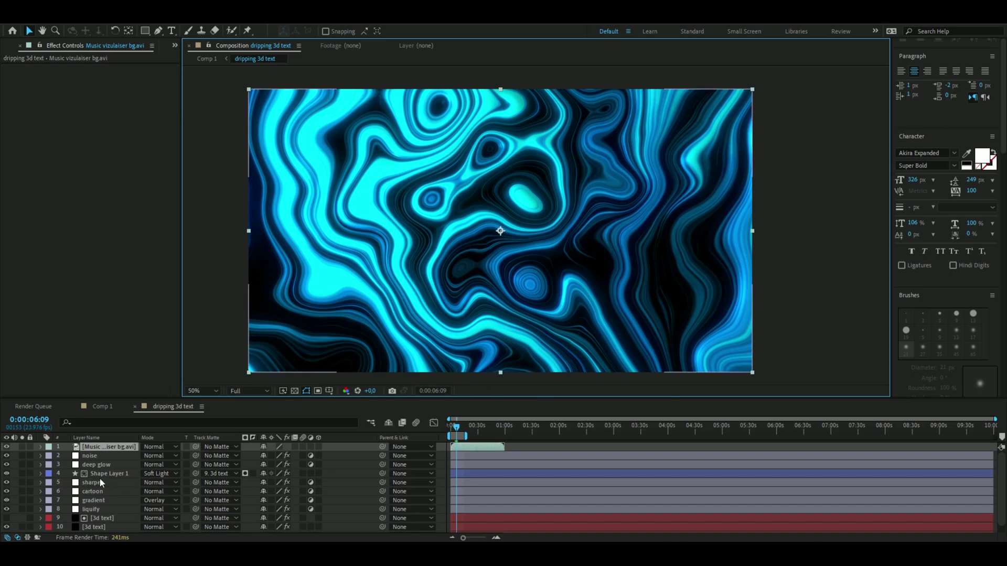
pyautogui.click(216, 446)
pyautogui.click(243, 419)
pyautogui.click(151, 448)
pyautogui.click(198, 394)
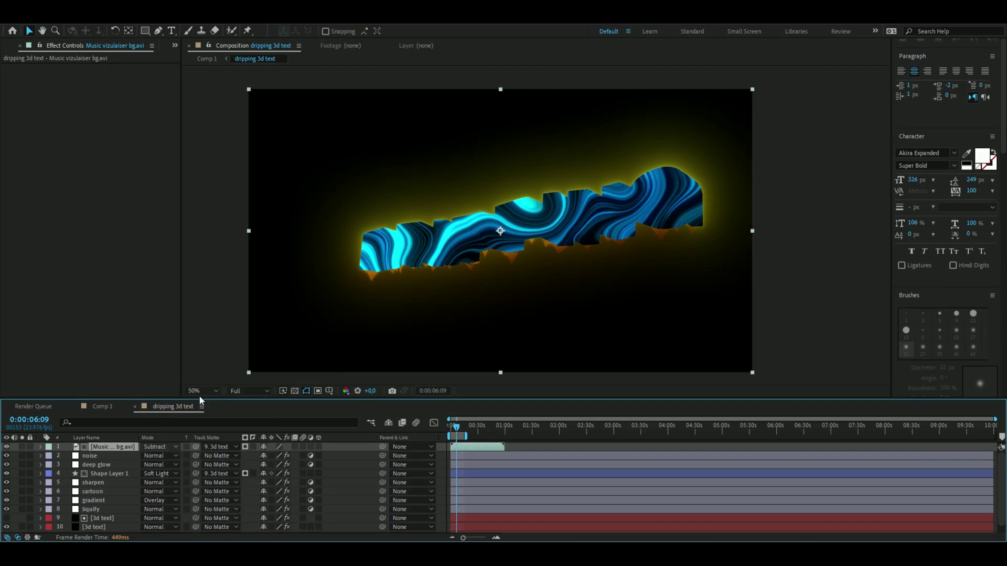
# Step: Move the Music vizulaiser bg.avi layer directly below the liquify layer and set its Opacity to 20%
pyautogui.moveTo(100, 450); pyautogui.dragTo(111, 511)
pyautogui.click(40, 510)
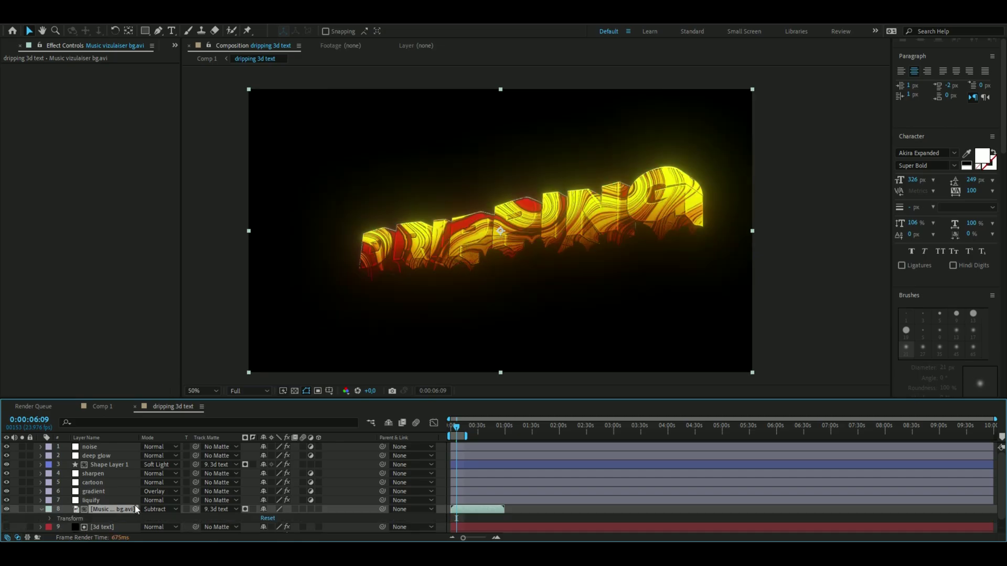
pyautogui.scroll(-1, 104, 504)
pyautogui.click(50, 501)
pyautogui.scroll(-2, 73, 501)
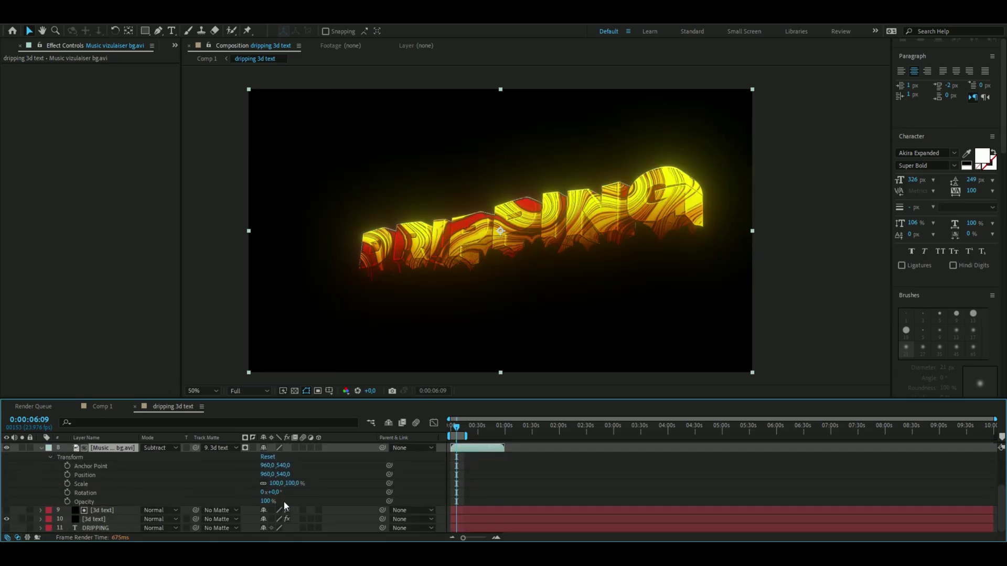
pyautogui.moveTo(265, 501); pyautogui.dragTo(254, 502)
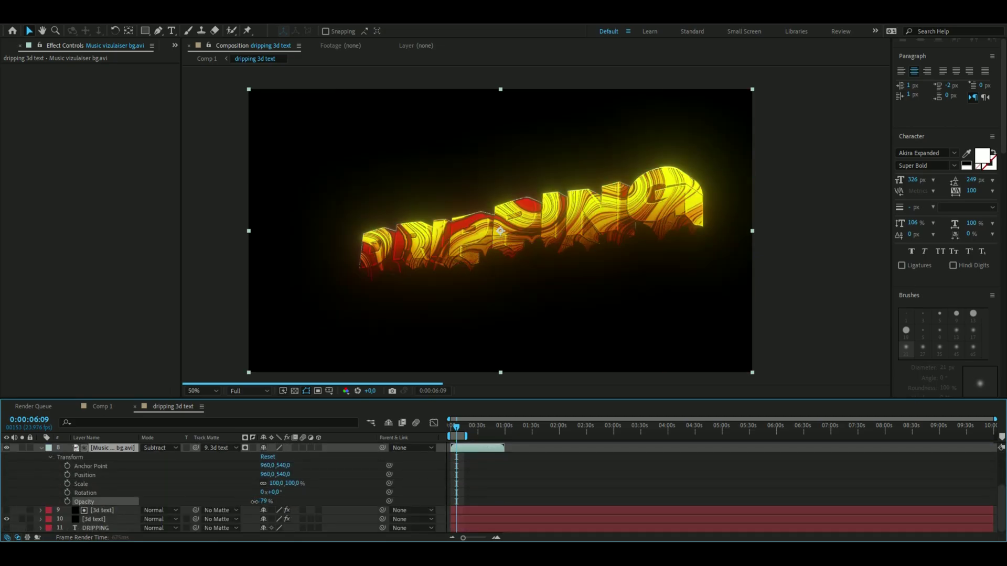
pyautogui.click(42, 448)
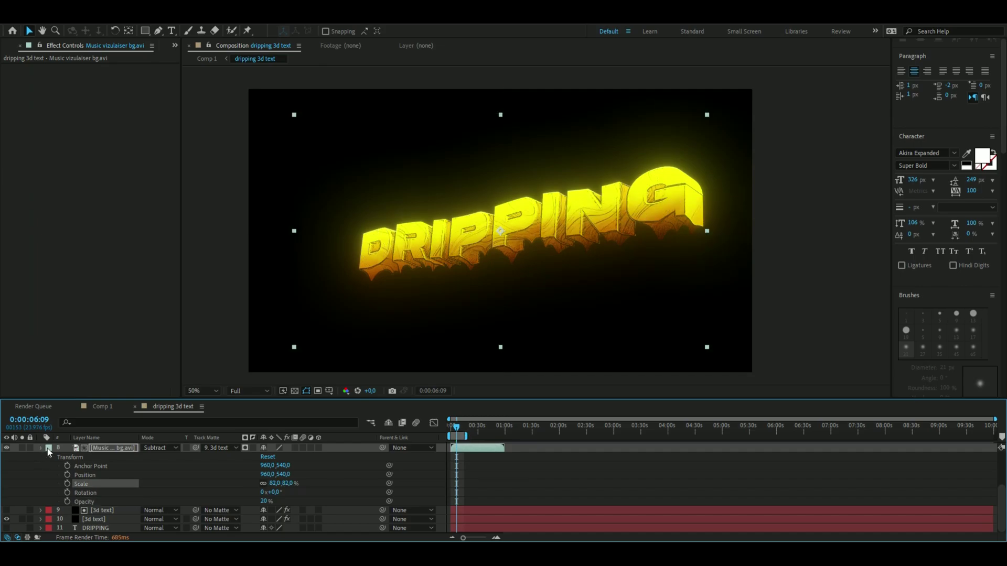
pyautogui.click(41, 448)
pyautogui.scroll(3, 111, 474)
# Step: Add an adjustment layer above the noise layer and apply the Transform effect with Scale 126
pyautogui.click(99, 448)
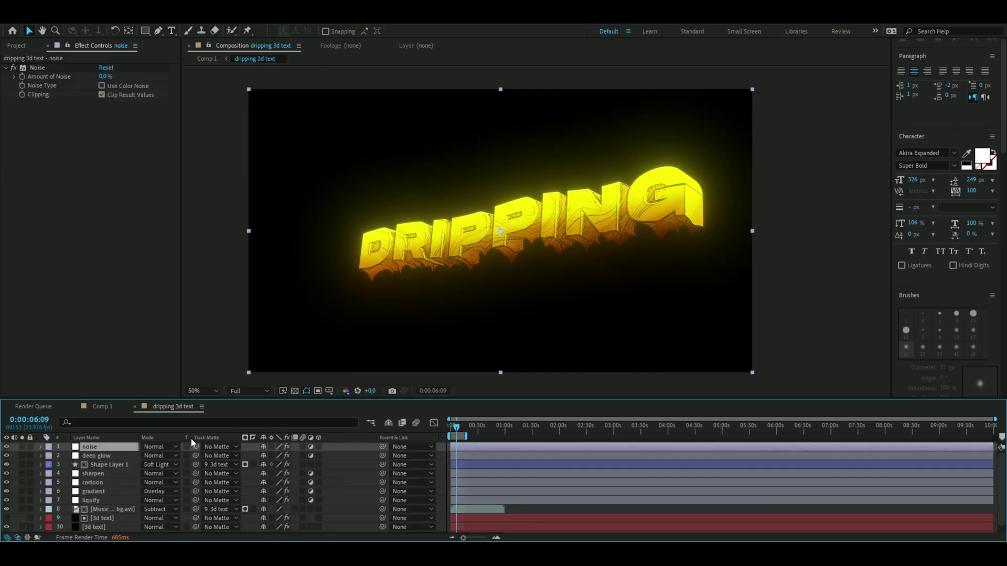
pyautogui.hotkey('ctrl', 'alt', 'y')
pyautogui.hotkey('ctrl', 'space')
pyautogui.write('tr')
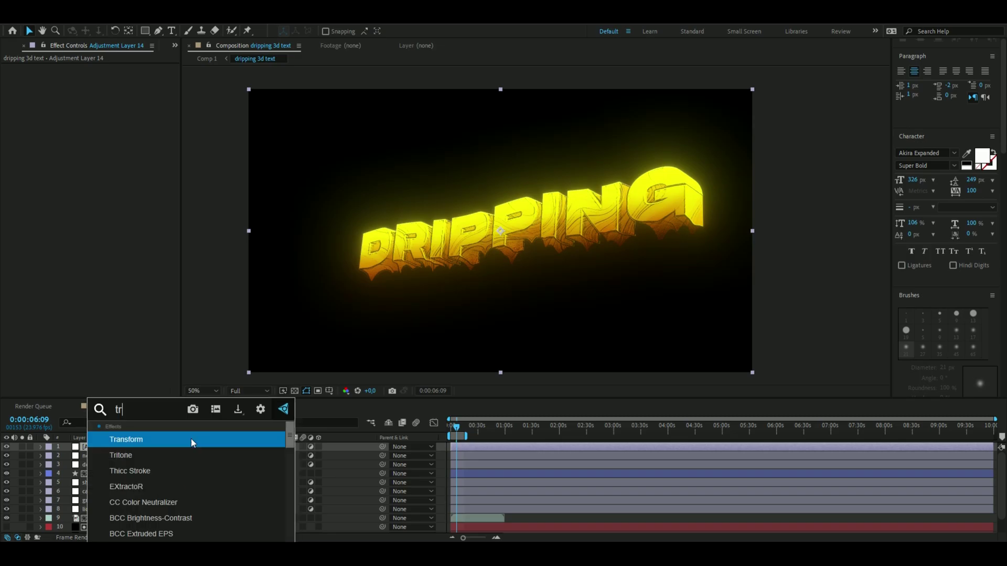
pyautogui.click(191, 439)
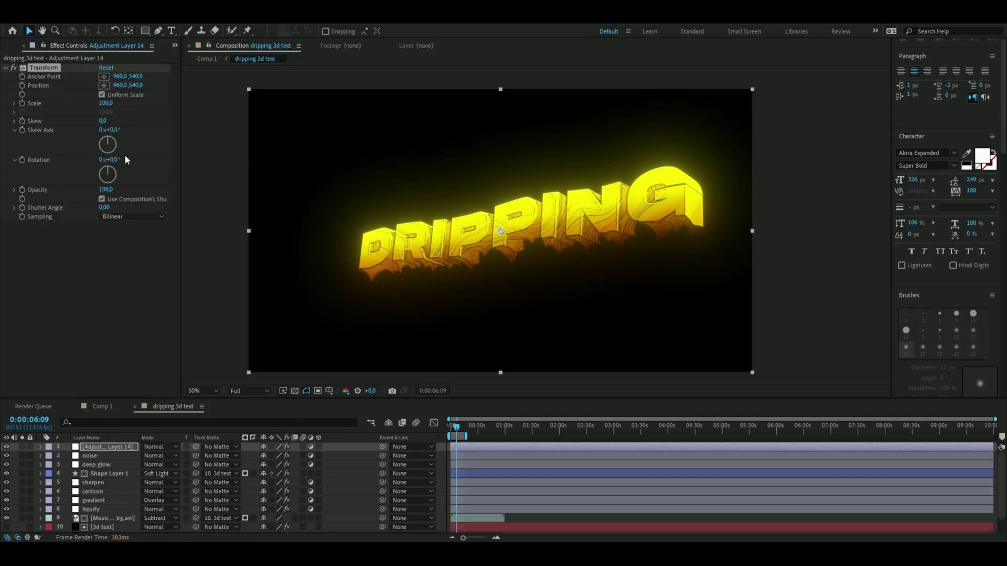
pyautogui.click(107, 103)
pyautogui.write('126')
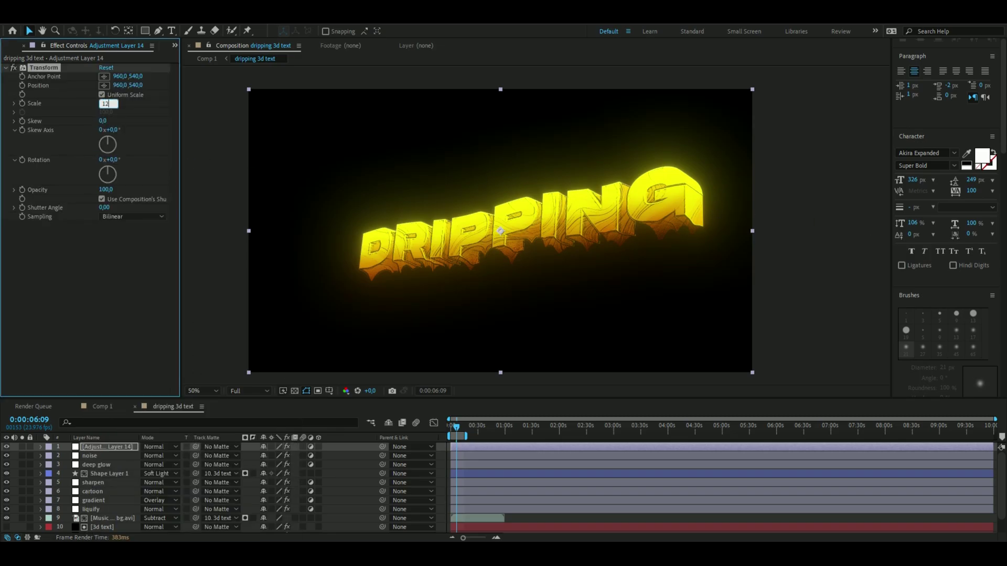
pyautogui.press('Return')
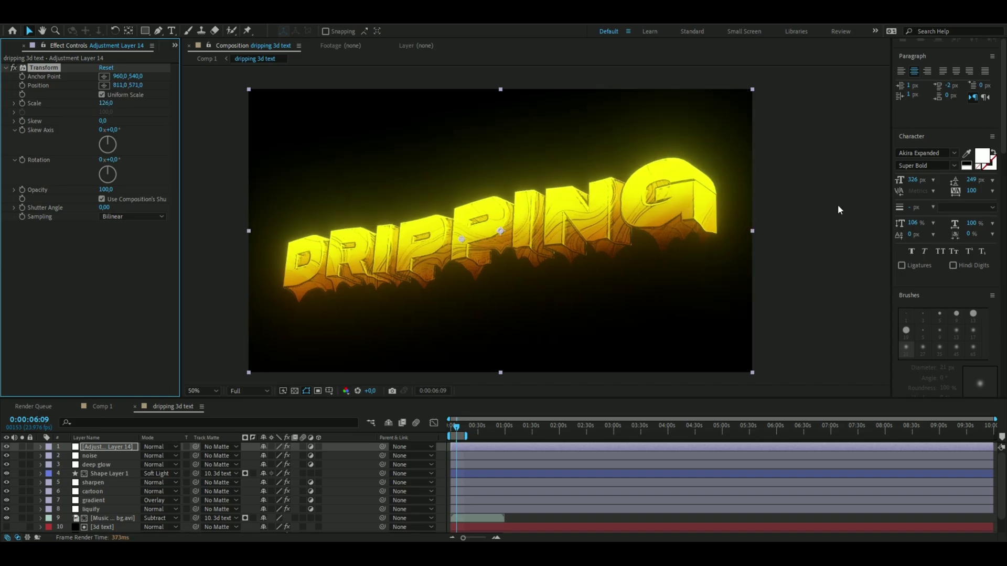
pyautogui.click(838, 206)
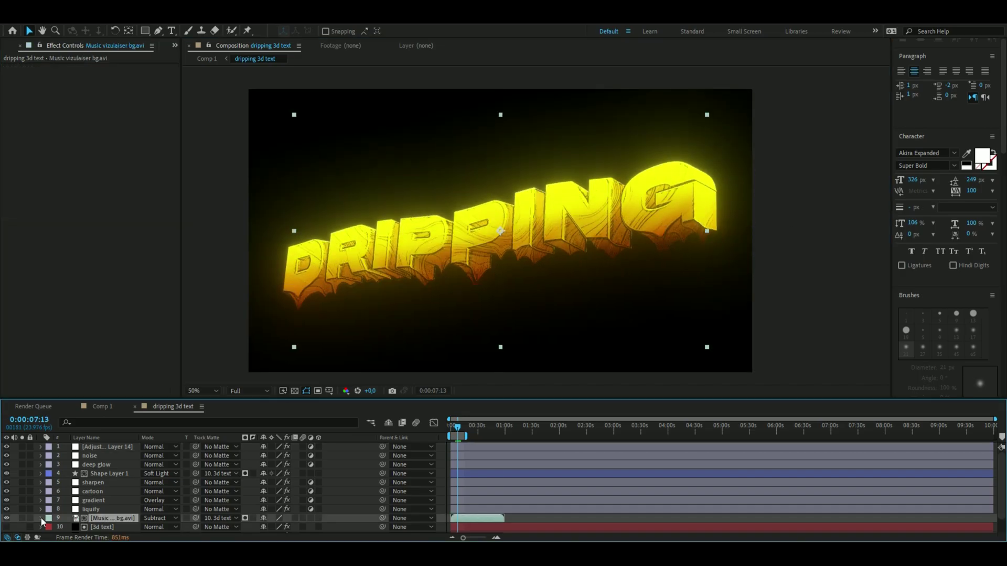
# Step: Enable time remapping on the Music vizulaiser bg.avi layer, move its end keyframe to about 1:42, and preview from the start
pyautogui.click(41, 518)
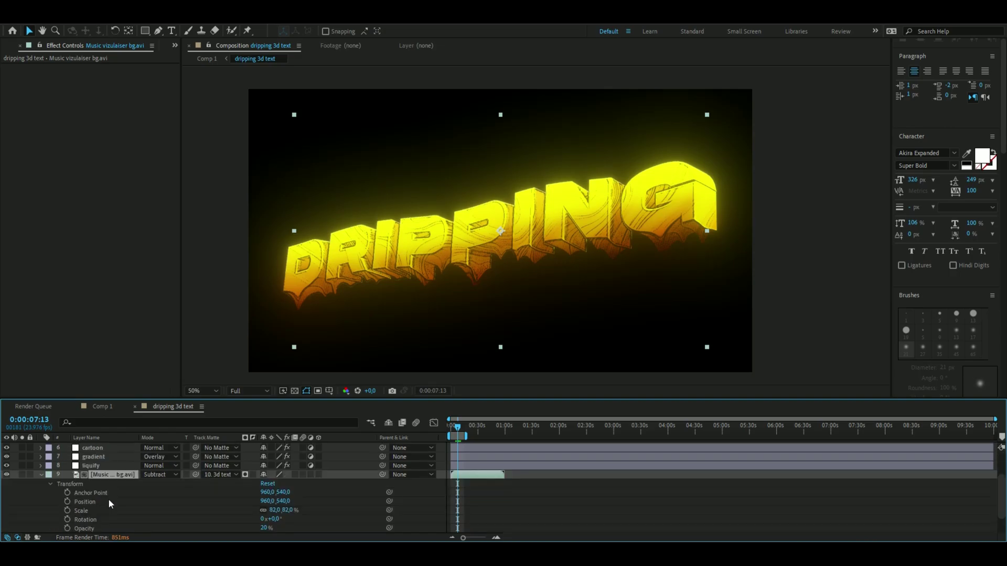
pyautogui.scroll(-3, 108, 497)
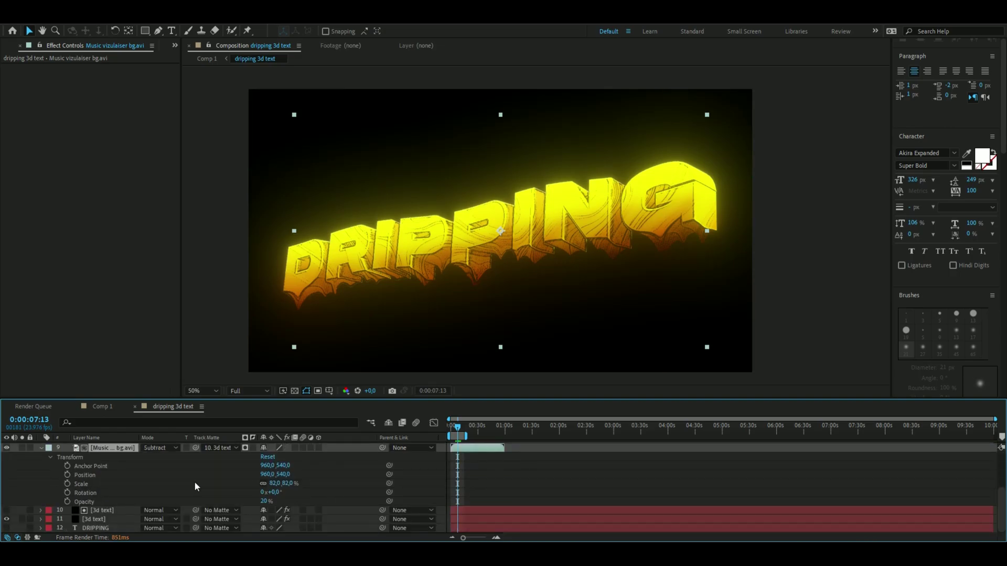
pyautogui.hotkey('ctrl', 'alt', 't')
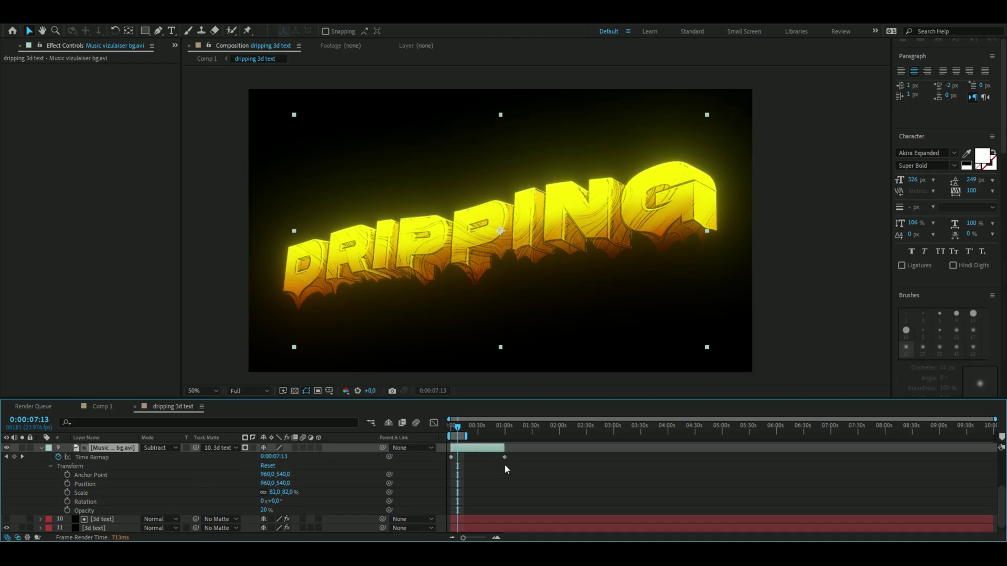
pyautogui.moveTo(505, 458); pyautogui.dragTo(543, 459)
pyautogui.moveTo(458, 427); pyautogui.dragTo(432, 427)
pyautogui.press('space')
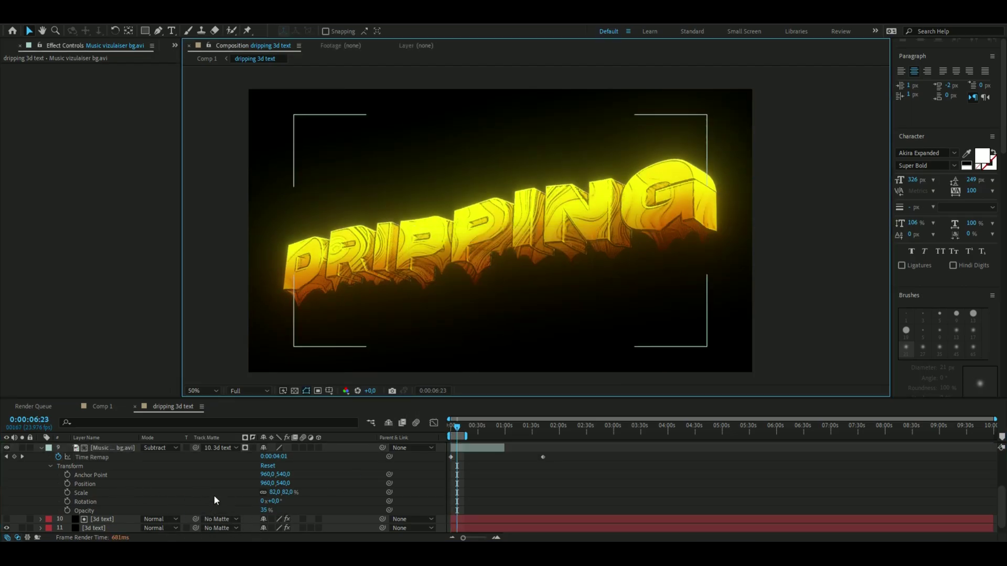
# Step: Make the Color texture.avi layer 3D and rotate it to X -11°, Y 20° and Z -2°
pyautogui.scroll(2, 213, 496)
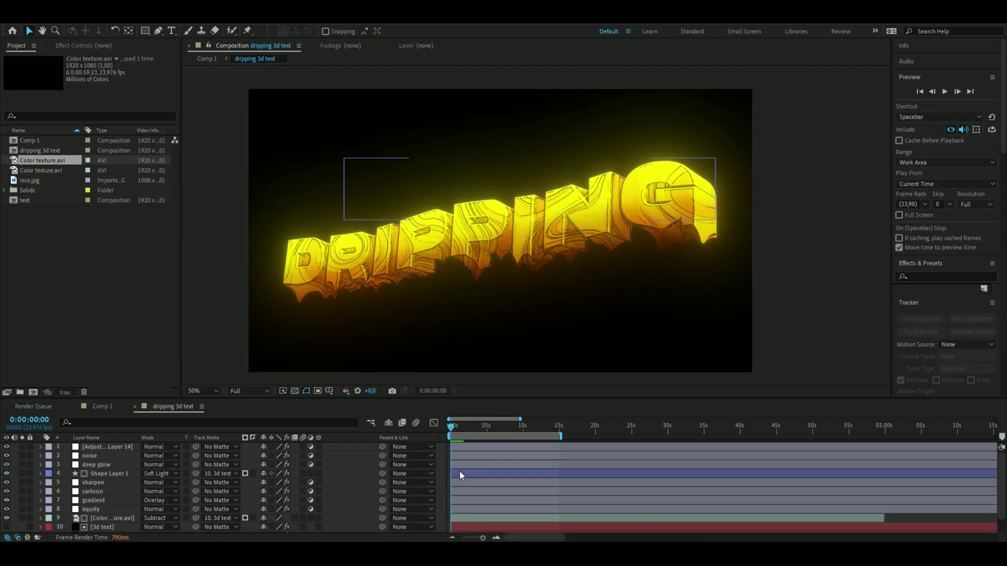
pyautogui.scroll(-2, 125, 502)
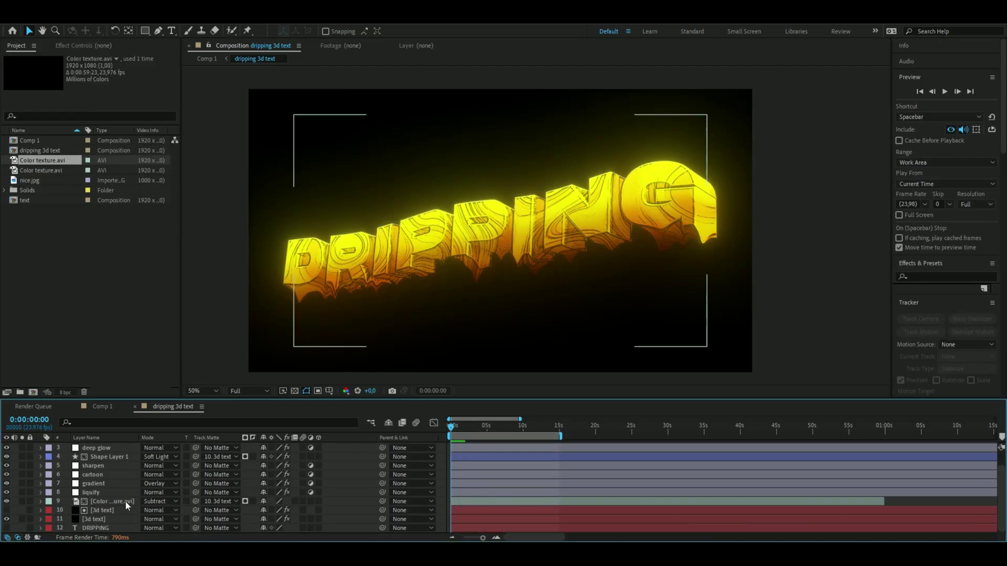
pyautogui.click(118, 503)
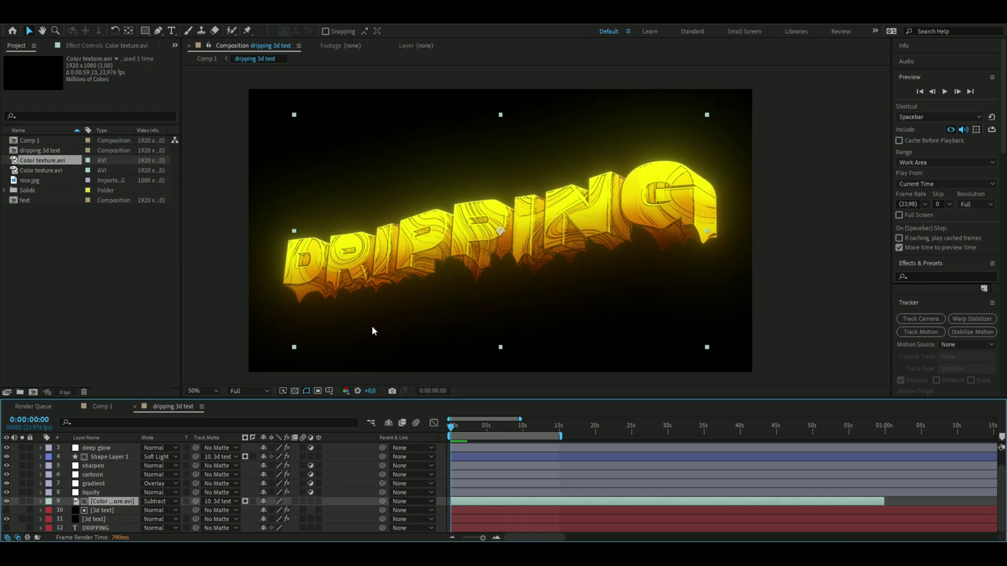
pyautogui.click(319, 501)
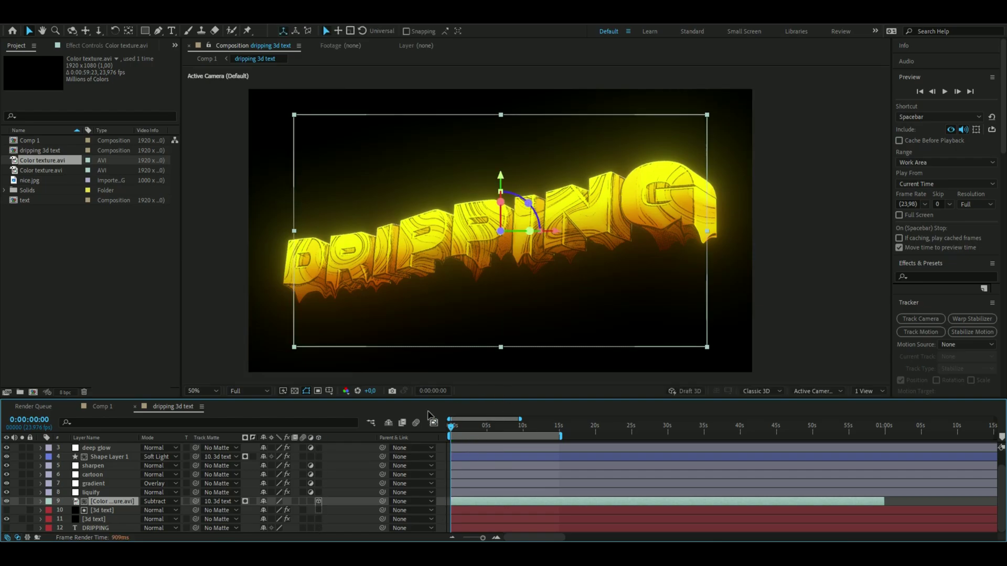
pyautogui.moveTo(279, 502); pyautogui.dragTo(273, 502)
pyautogui.click(562, 379)
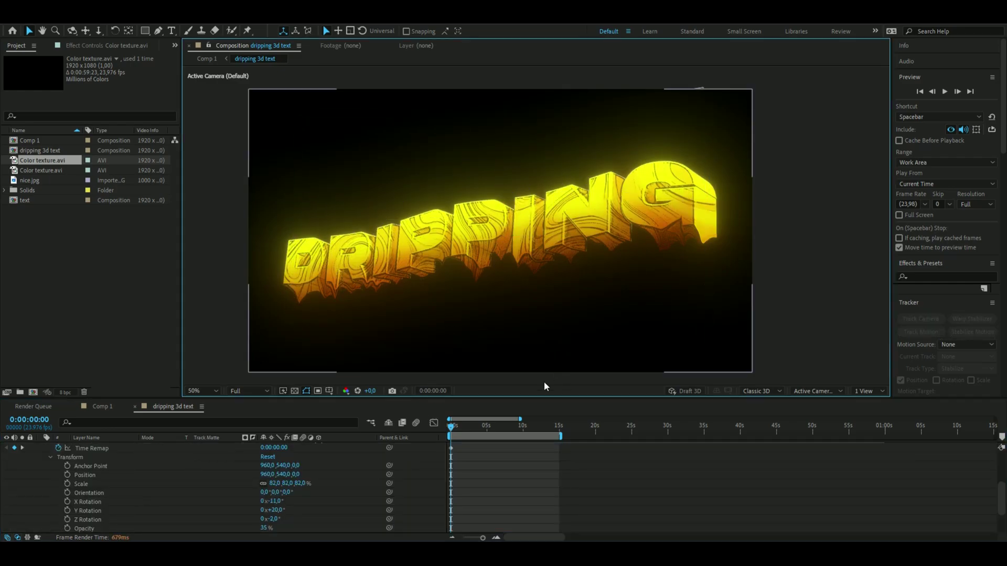